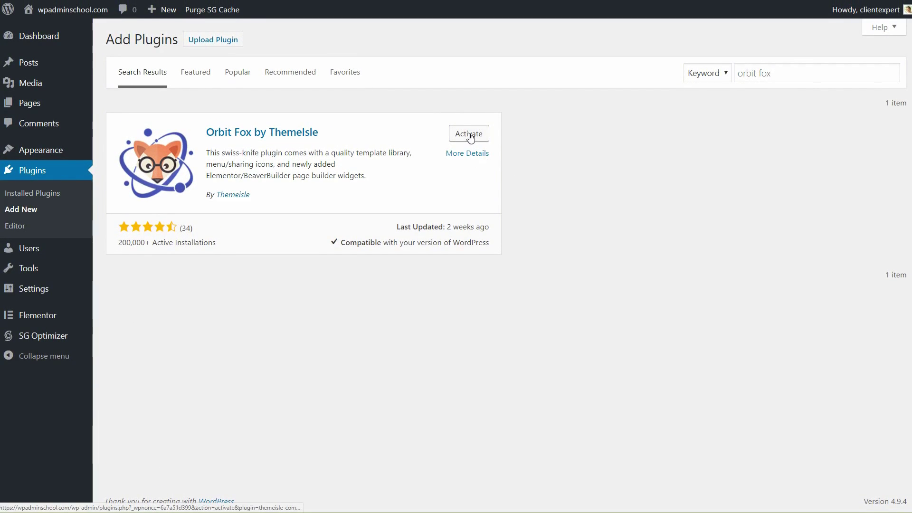
Activate the Orbit Fox plugin and bring up its General Settings module list.
left_click(468, 133)
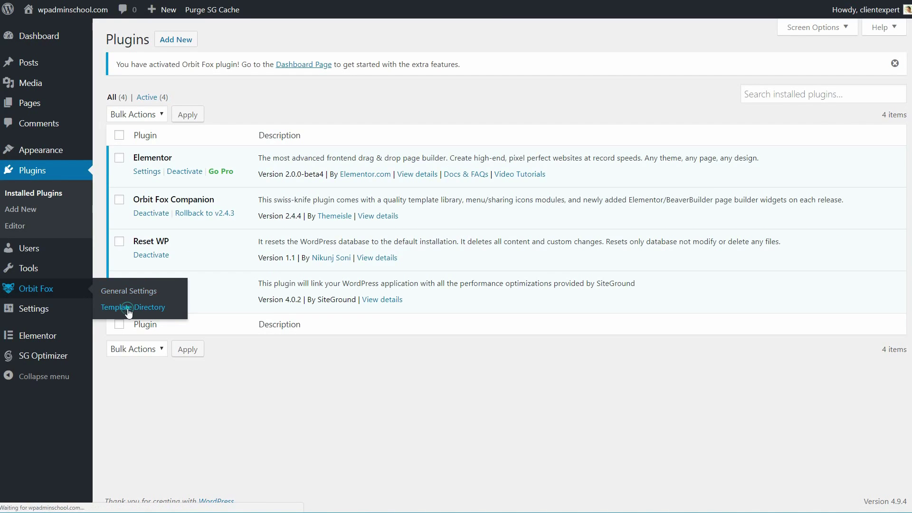
left_click(127, 308)
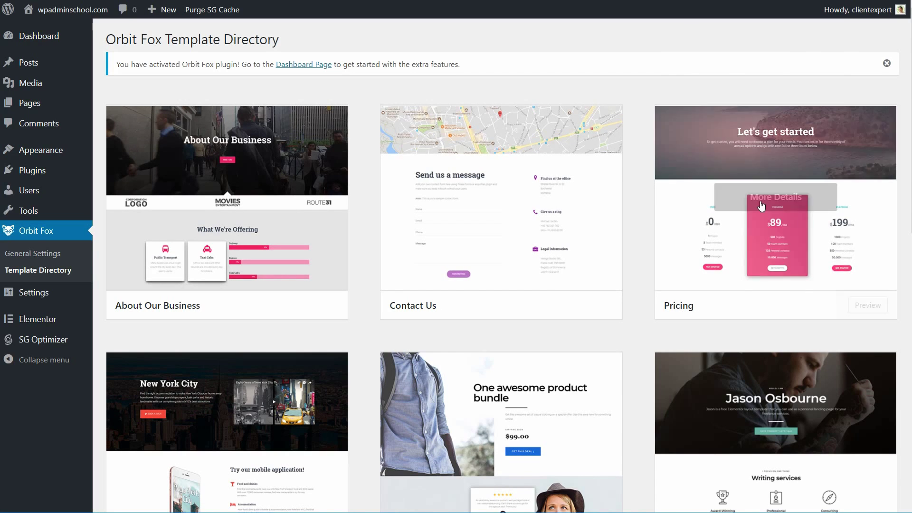
middle_click(640, 209)
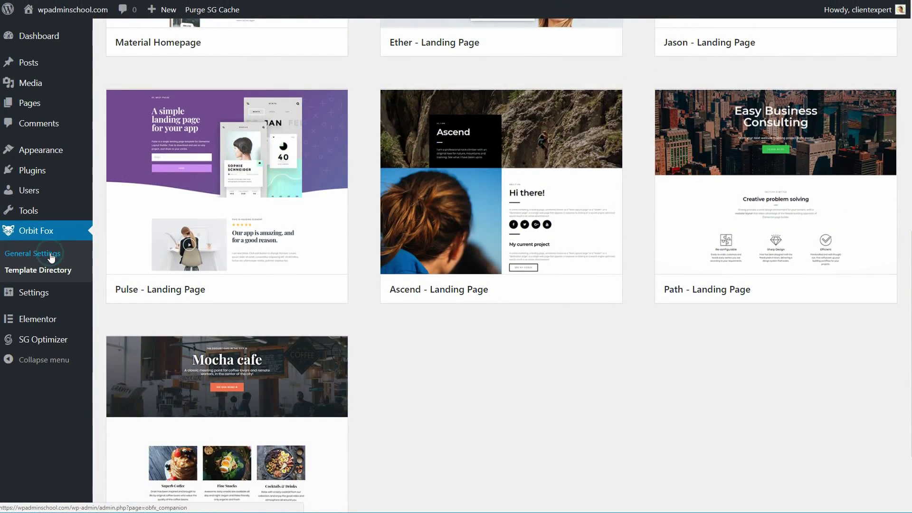
Switch on Uptime Monitor, dismiss the 'One more step' prompt and save the notification email.
left_click(33, 254)
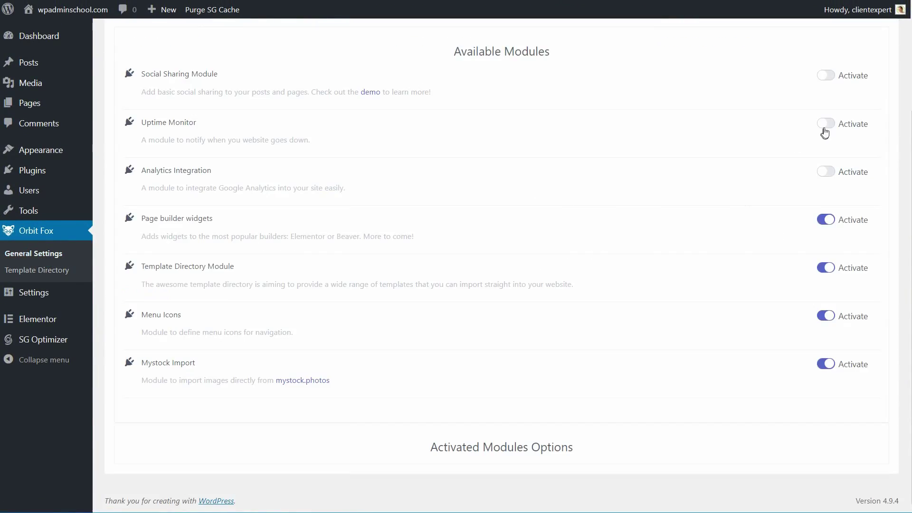
left_click(825, 124)
left_click(610, 304)
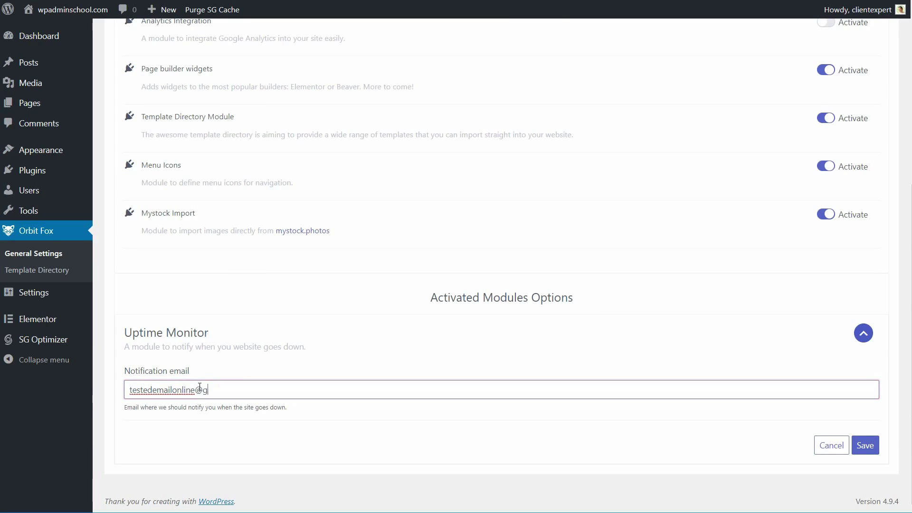
left_click(867, 446)
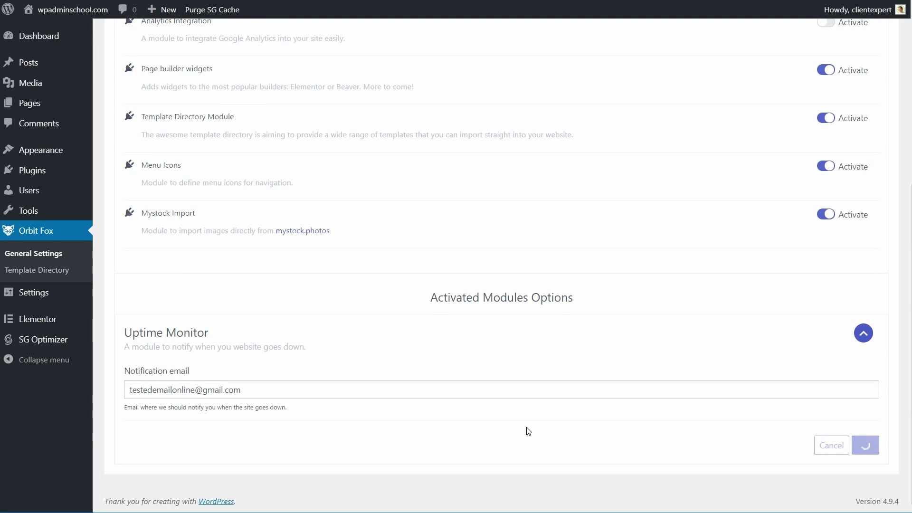
Preview the Material Homepage template from the Template Directory and import it into Elementor.
left_click(37, 271)
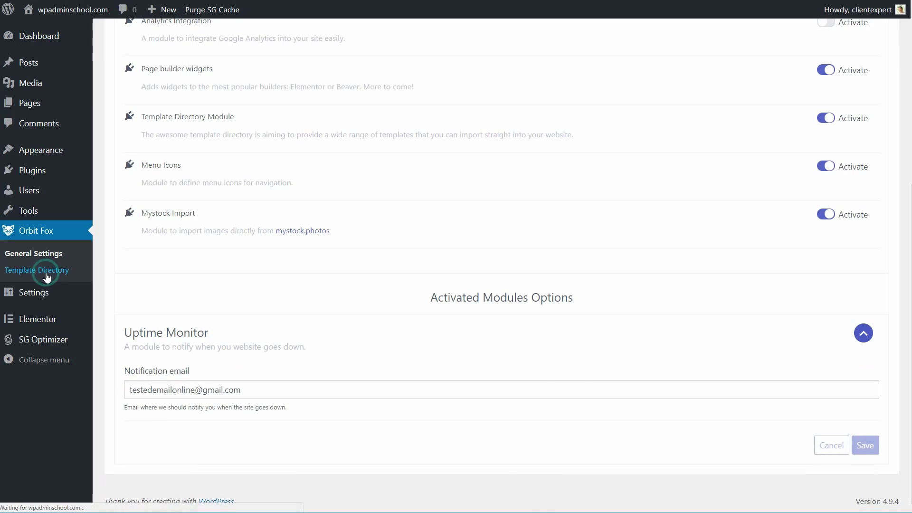
scroll(369, 293, "down", 3)
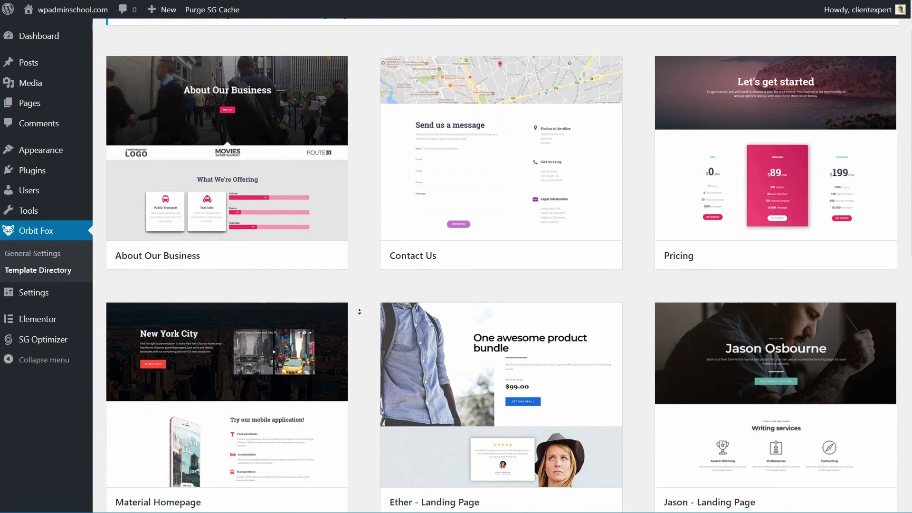
scroll(369, 293, "down", 1)
scroll(369, 293, "down", 1)
scroll(369, 292, "down", 1)
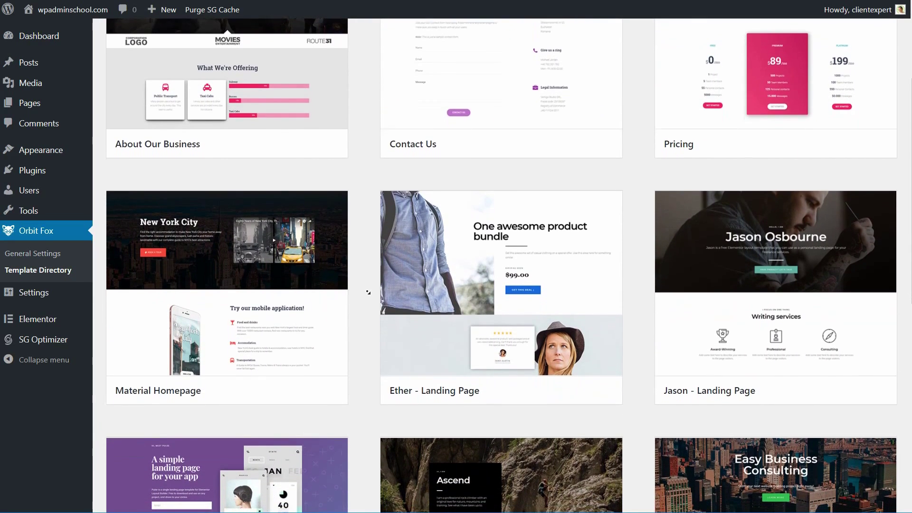
scroll(369, 292, "down", 1)
scroll(368, 292, "down", 1)
scroll(368, 292, "down", 1)
scroll(368, 292, "down", 1)
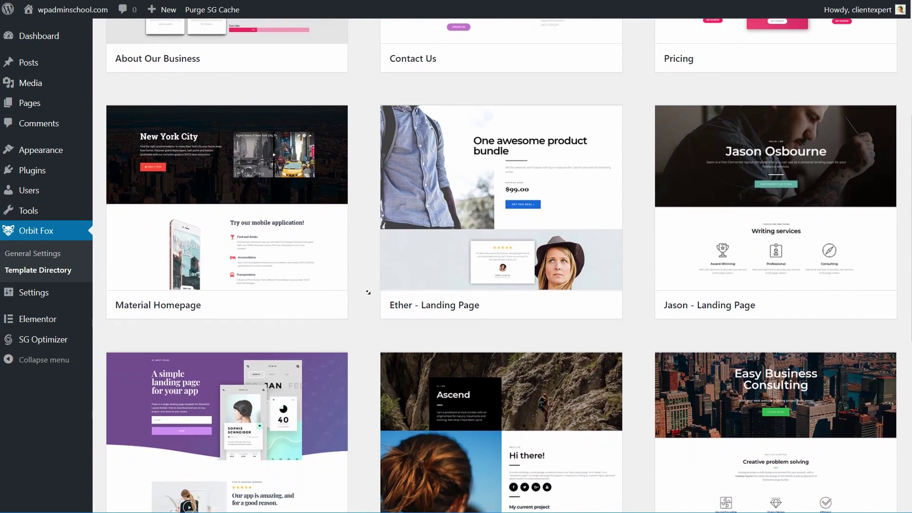
left_click(300, 274)
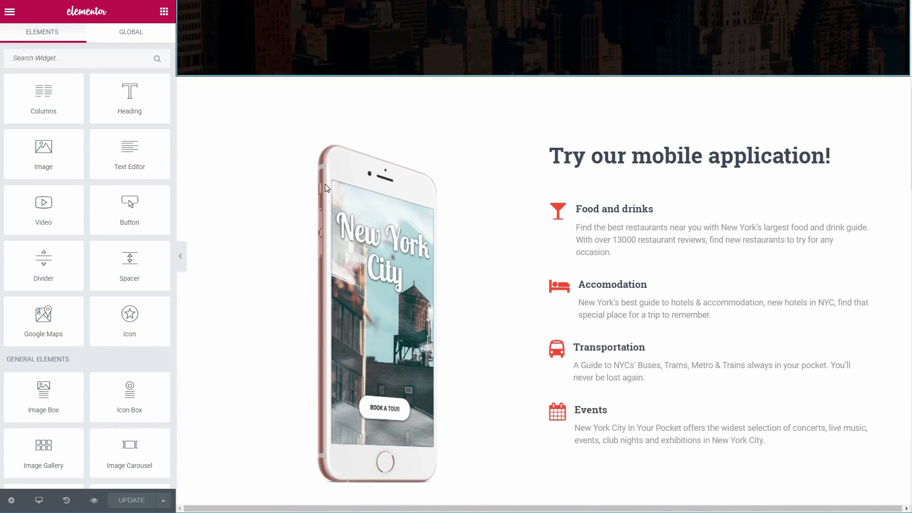
Move the phone image to the right column of the mobile-app section and select its heading.
left_click(364, 261)
left_click_drag(221, 146, 664, 172)
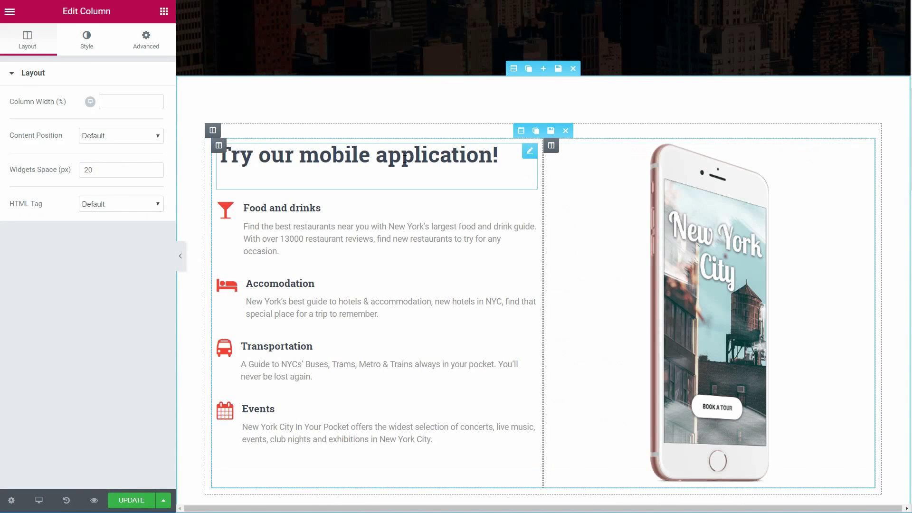
left_click(357, 155)
Make the heading pink, then authorise Analytics Integration to view Google Analytics data.
left_click(88, 42)
left_click(115, 129)
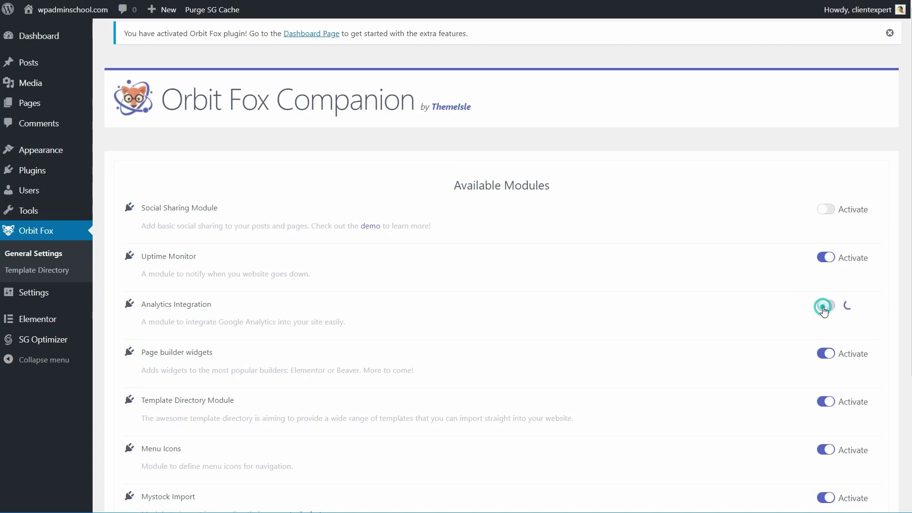
scroll(436, 295, "down", 5)
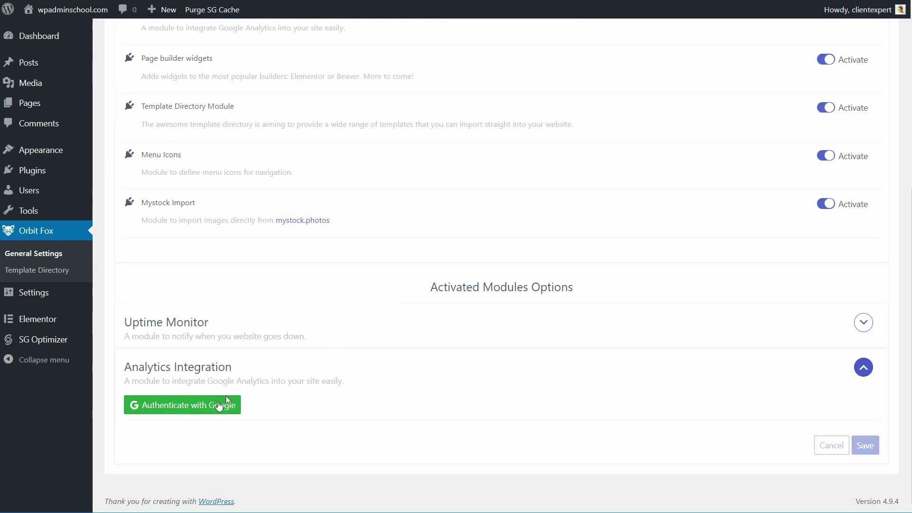
left_click(190, 408)
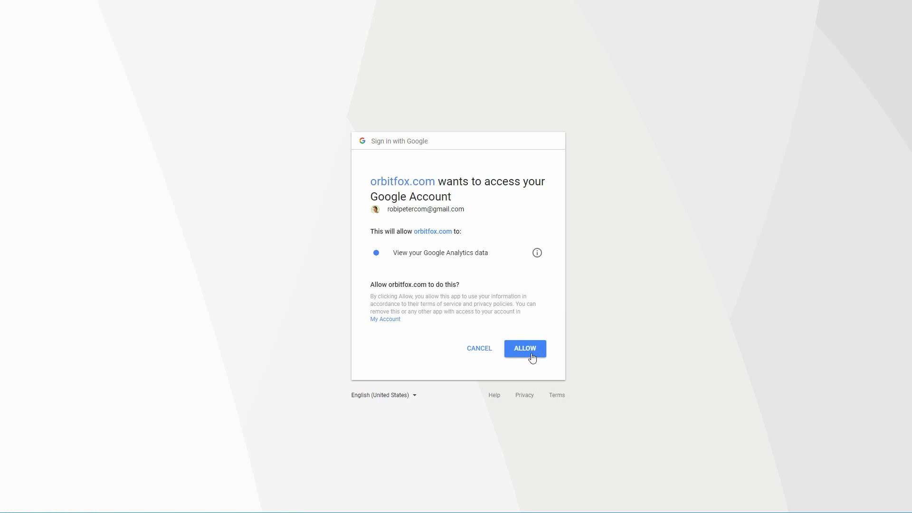
left_click(525, 348)
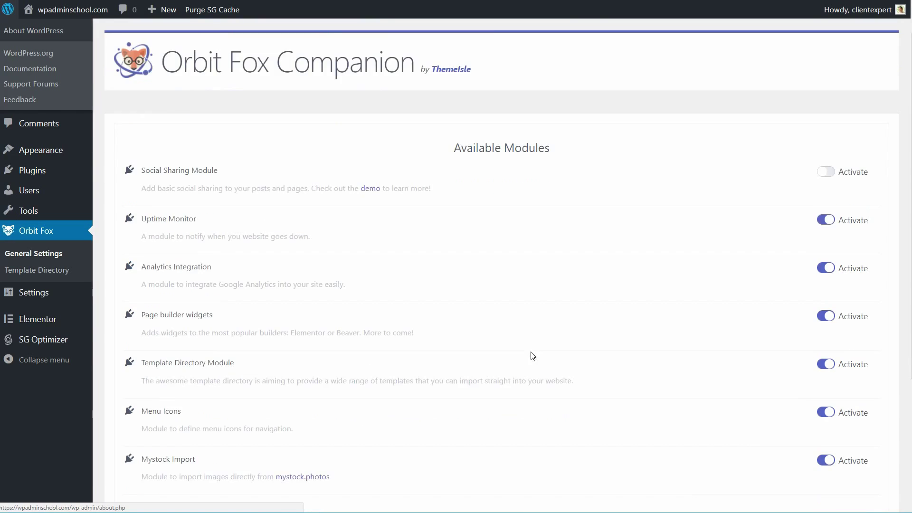
scroll(532, 352, "up", 1)
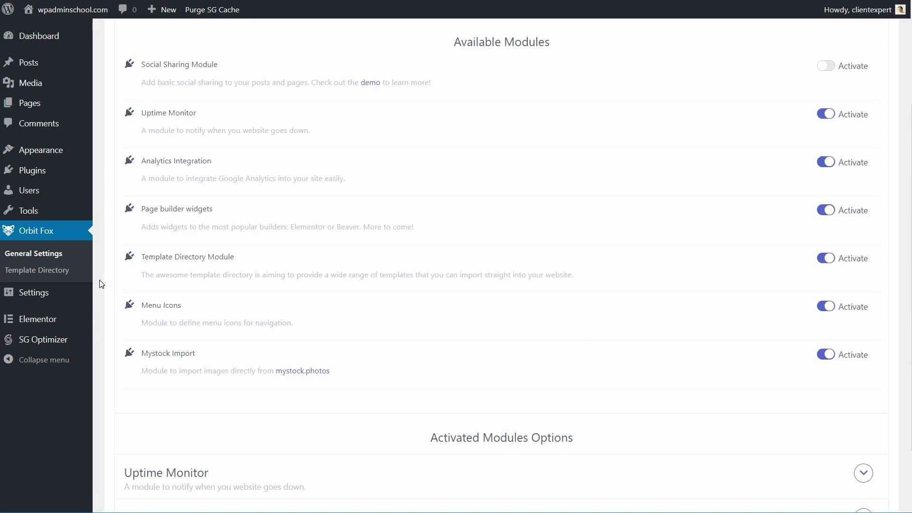
mouse_move(41, 150)
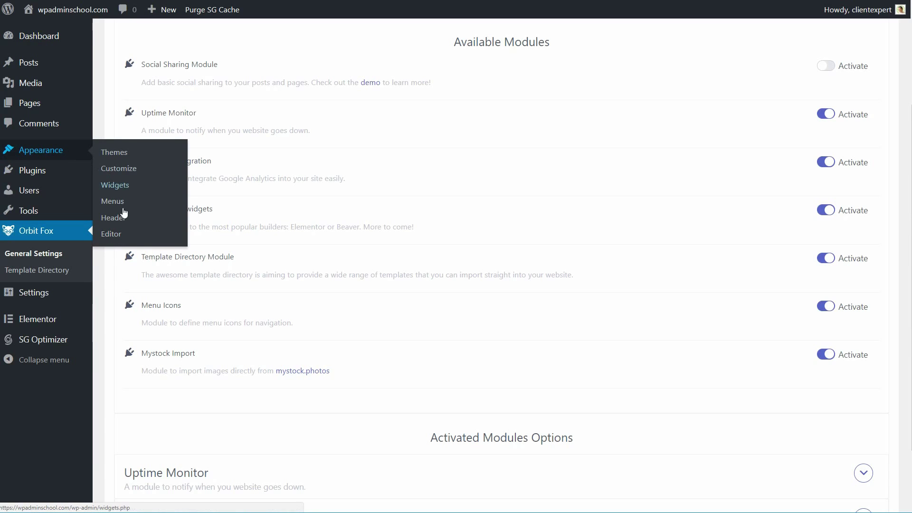
Move the Blog menu item above Contact and turn on the Social Sharing module.
left_click(112, 202)
left_click_drag(339, 355, 336, 325)
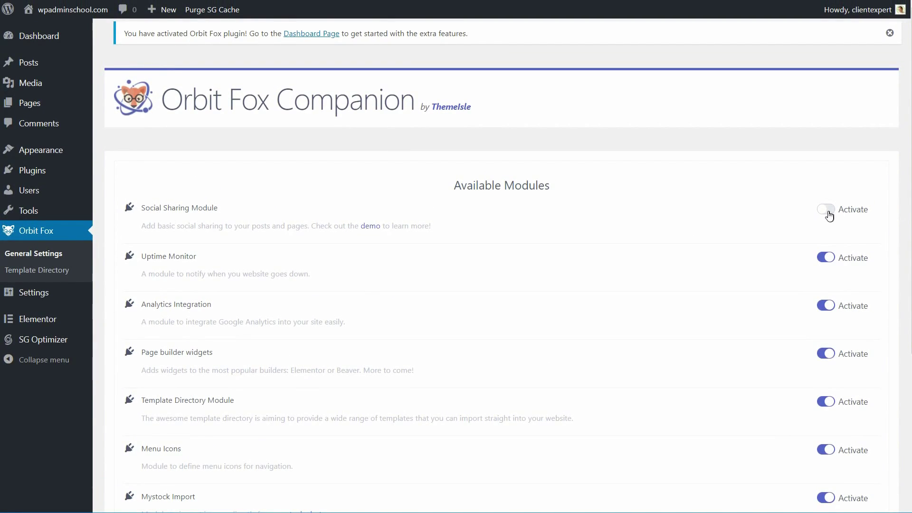
left_click(826, 210)
scroll(499, 285, "down", 10)
scroll(499, 285, "down", 5)
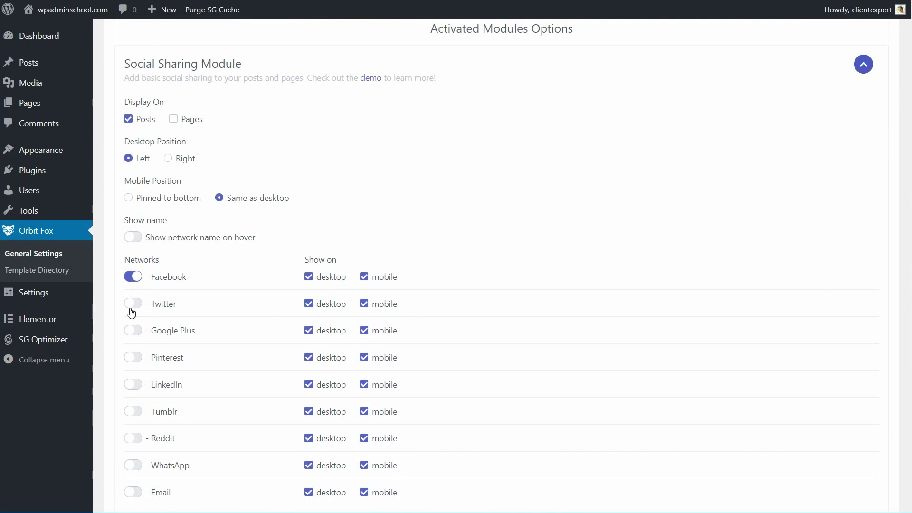
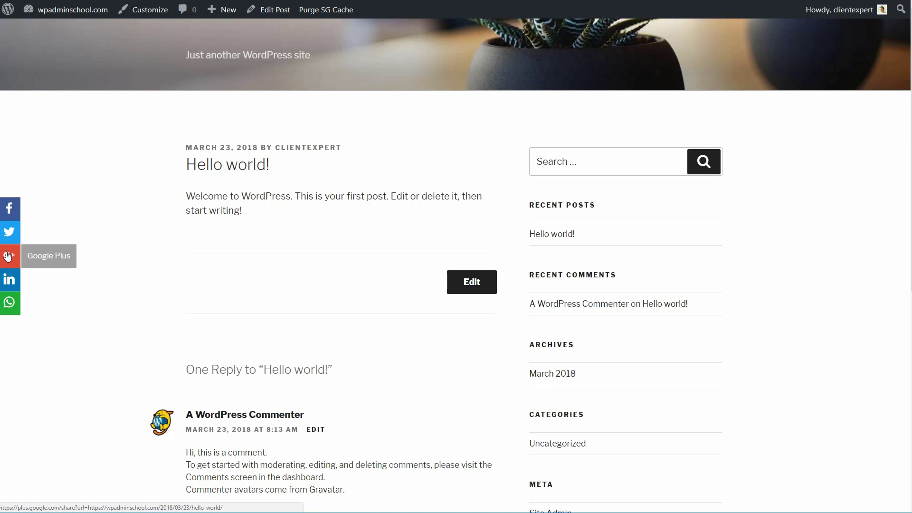
Preview the Hello world post at a 400px phone-sized viewport via the browser's device mode.
key("F12")
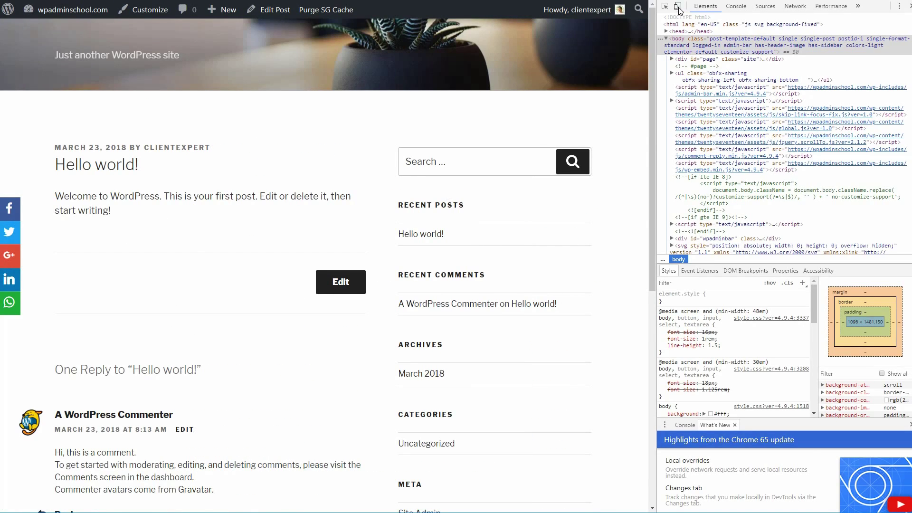
left_click(679, 6)
scroll(370, 264, "down", 5)
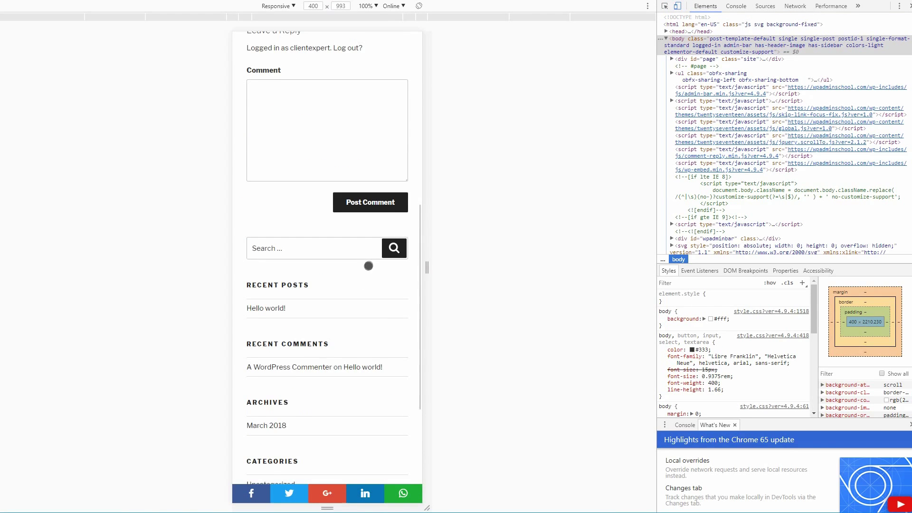
scroll(369, 263, "down", 5)
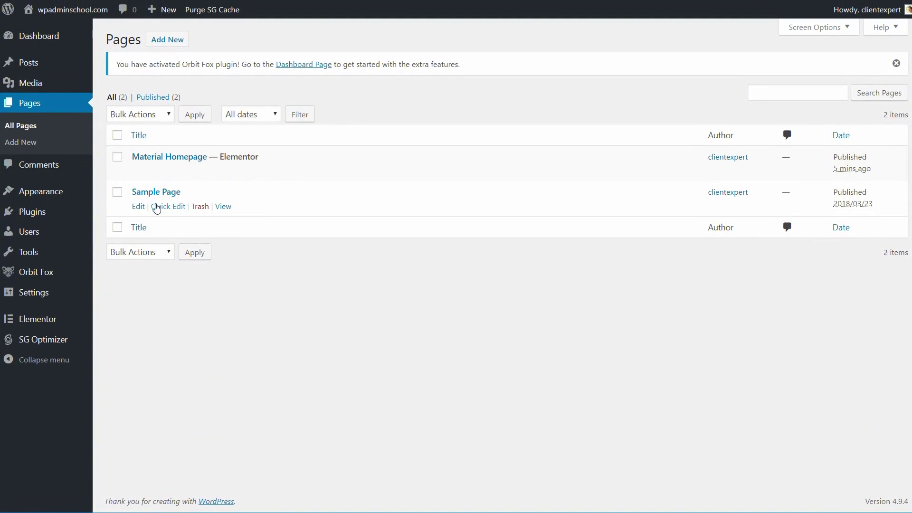
From the Orbit Fox Template Directory, preview and import the Ether - Landing Page template.
left_click(138, 208)
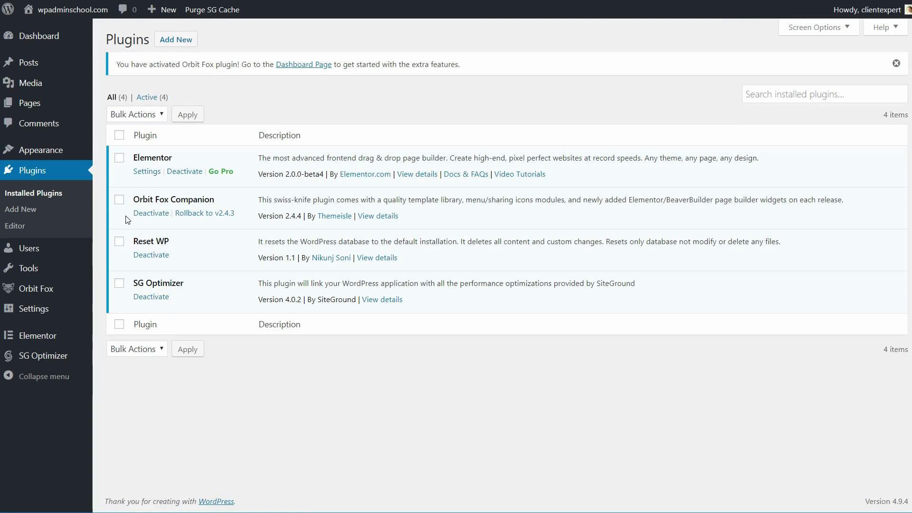
mouse_move(36, 271)
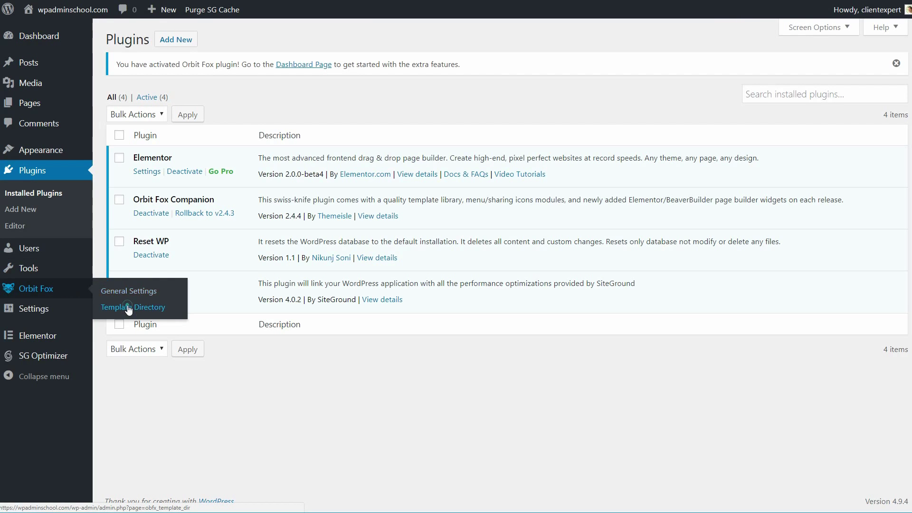
left_click(129, 308)
scroll(622, 231, "down", 4)
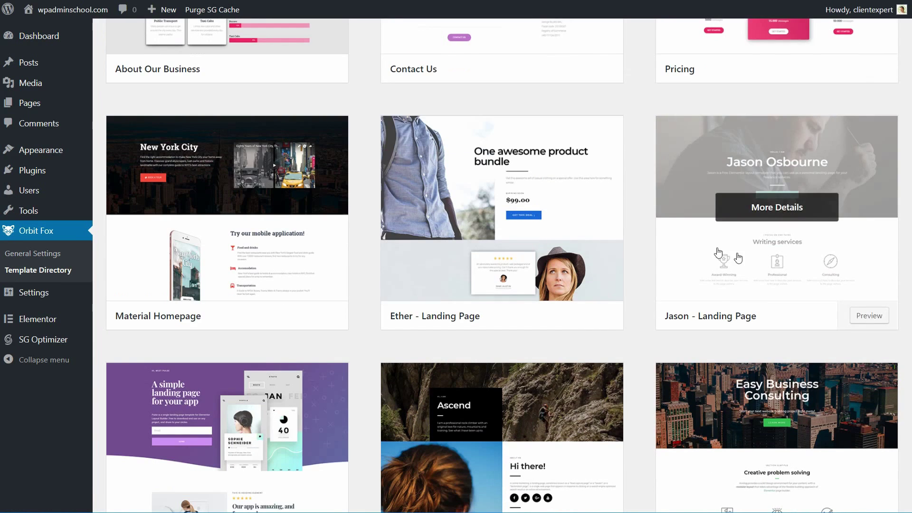
left_click(594, 315)
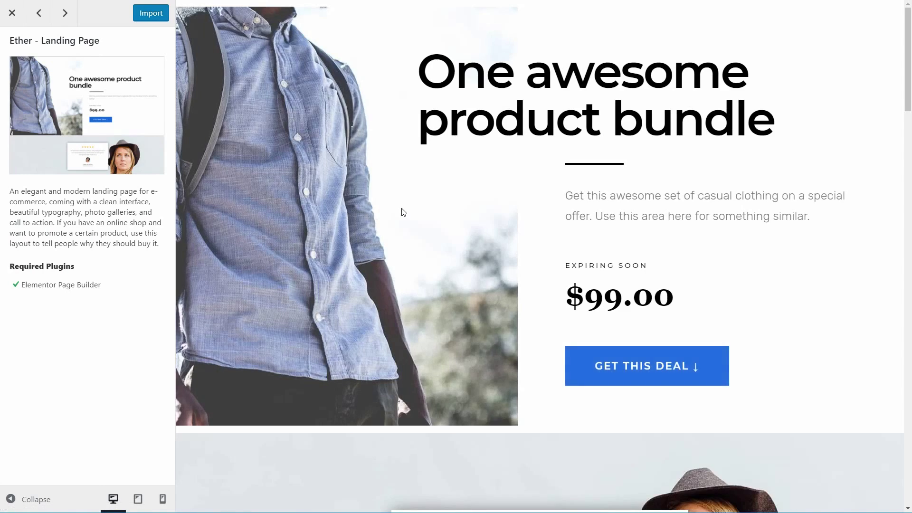
scroll(402, 212, "down", 5)
scroll(401, 212, "up", 5)
left_click(150, 13)
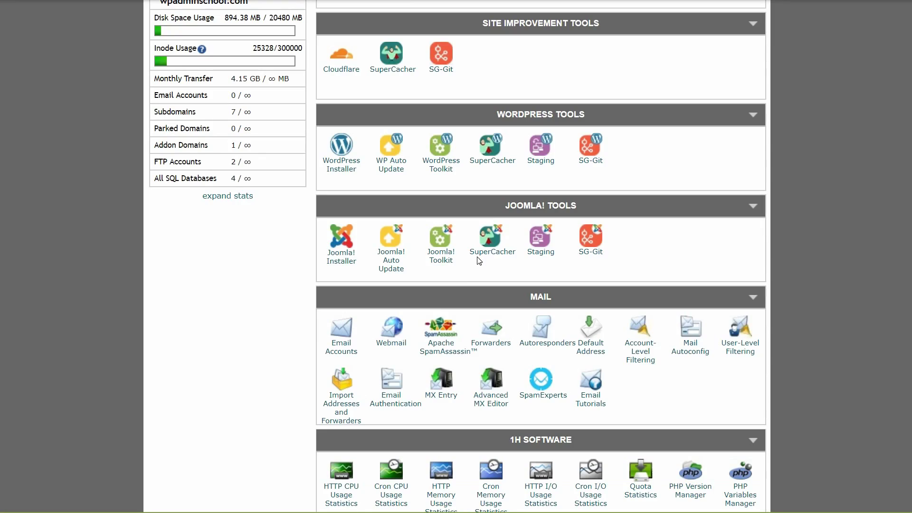
In the Softaculous WordPress install form, tick Limit Login Attempts (Loginizer) under Select Plugin(s).
left_click(342, 147)
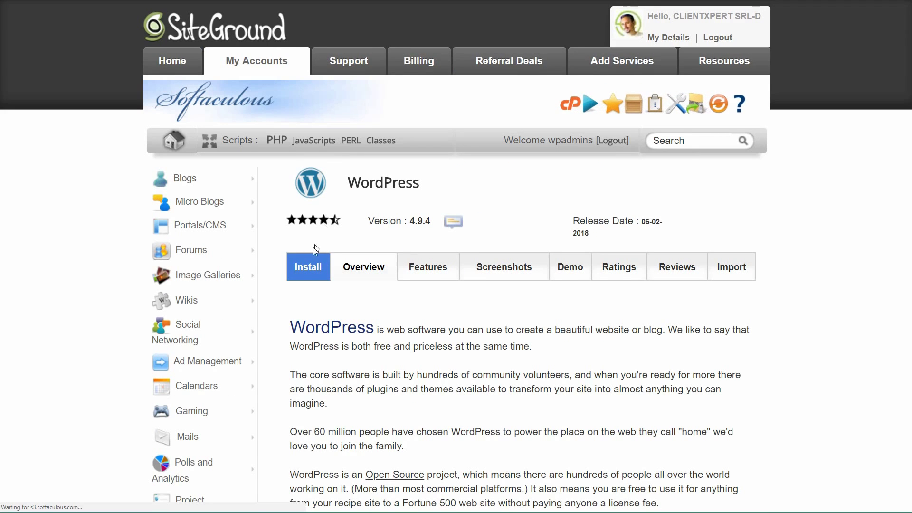
left_click(308, 267)
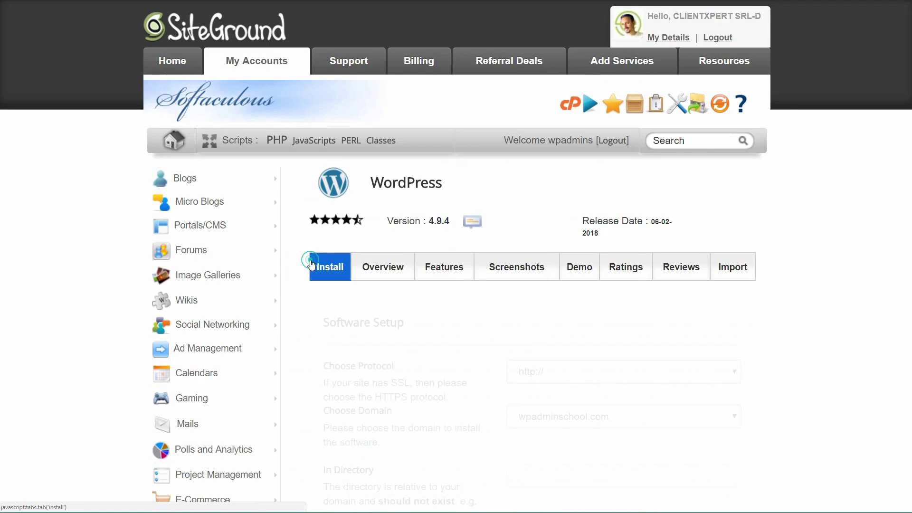
scroll(576, 307, "down", 5)
scroll(577, 306, "down", 1)
scroll(577, 307, "down", 2)
left_click(575, 302)
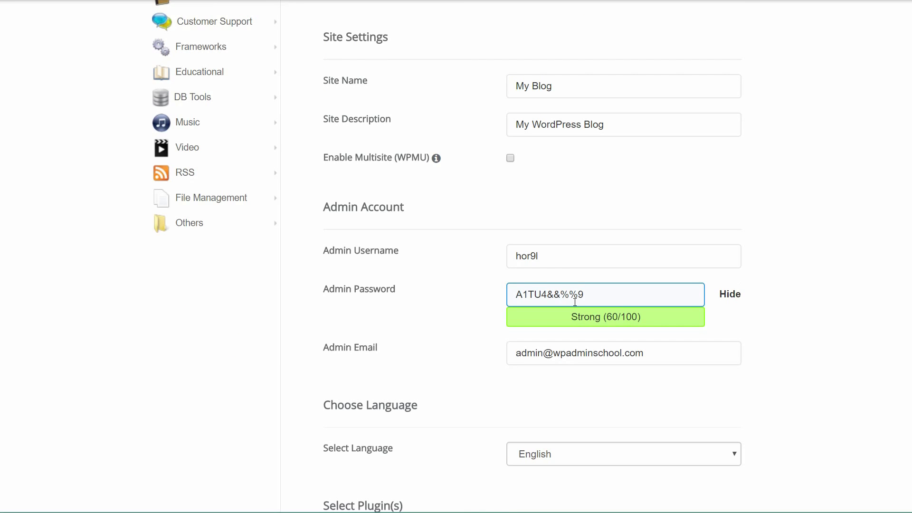
scroll(576, 302, "down", 3)
scroll(575, 302, "down", 3)
scroll(575, 307, "down", 1)
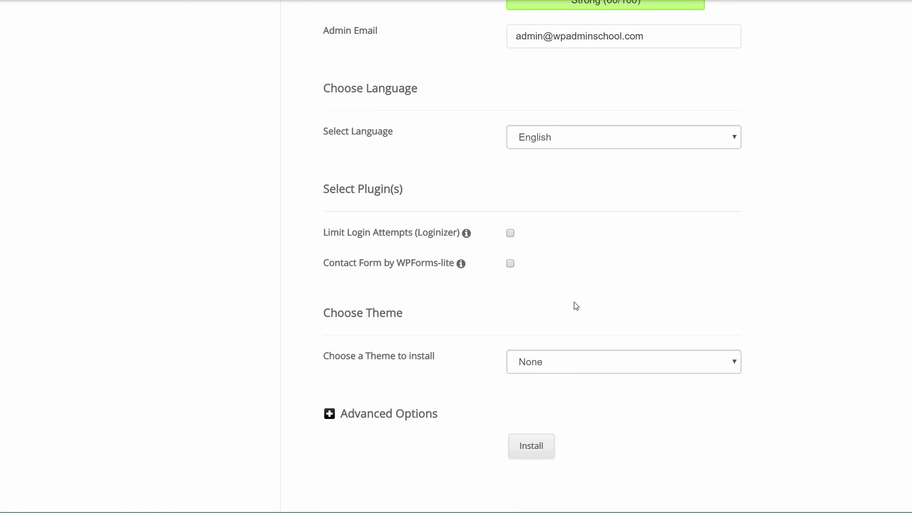
scroll(576, 306, "down", 2)
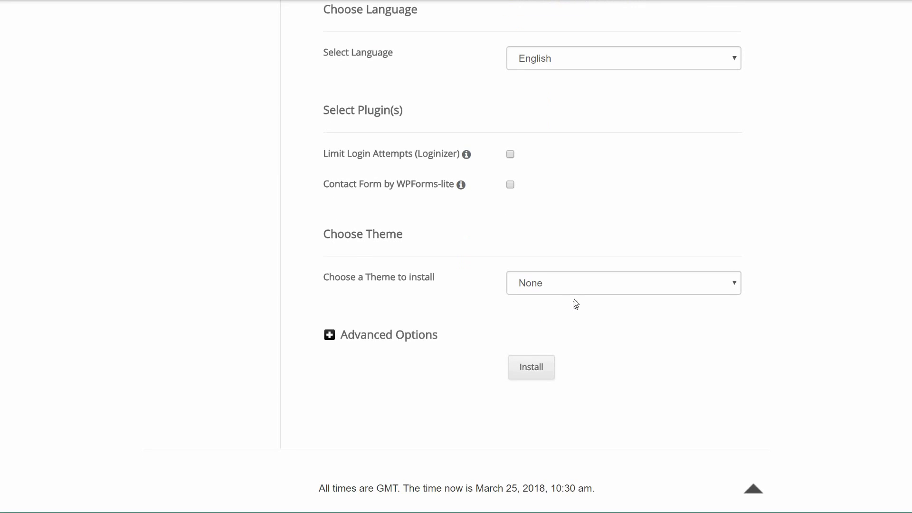
left_click(510, 155)
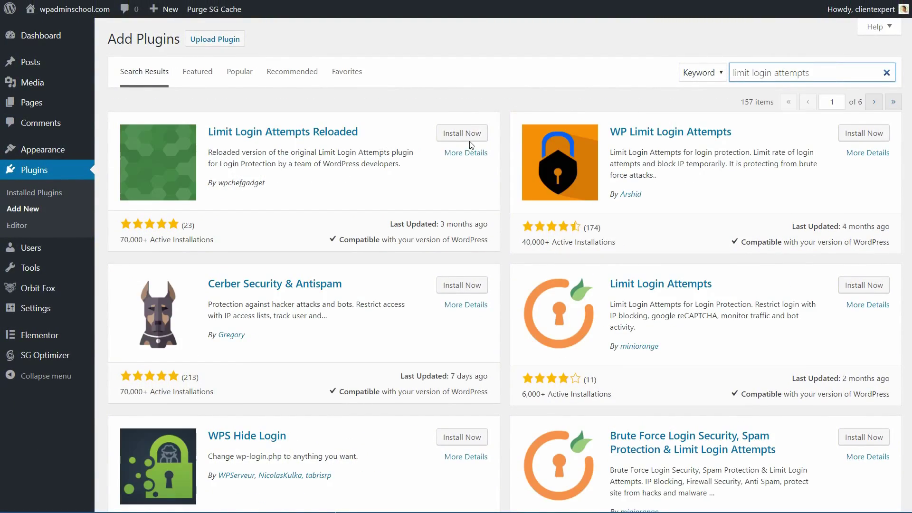
Install and activate Limit Login Attempts Reloaded from the plugin search results.
left_click(462, 133)
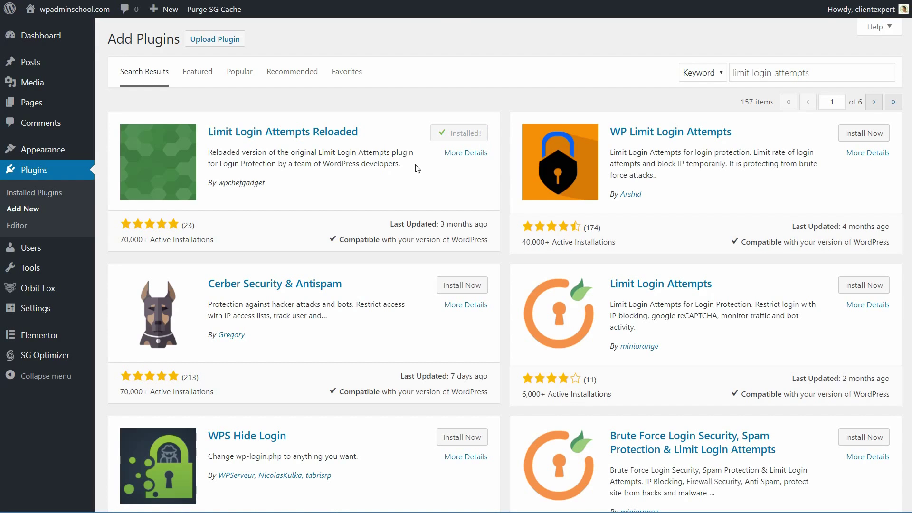
left_click(468, 134)
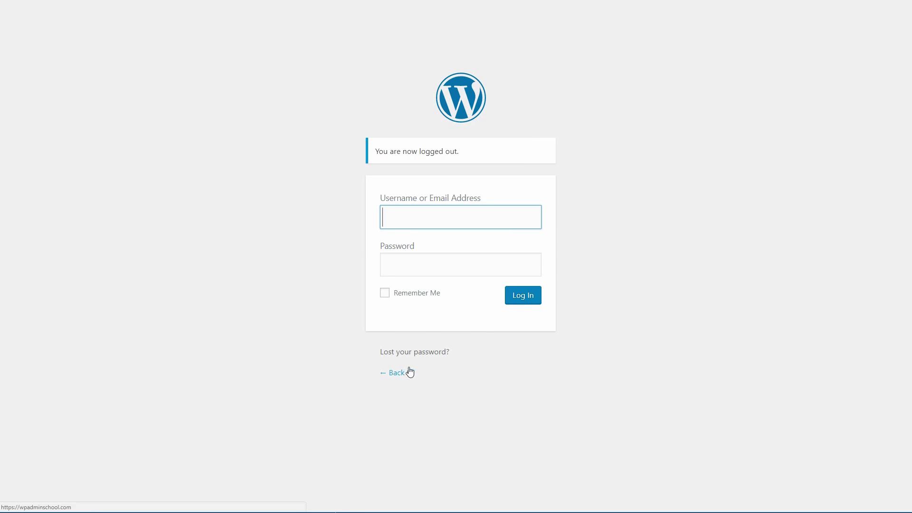
Log in with wrong credentials and highlight the '3 attempts remaining' warning.
left_click(420, 263)
left_click(523, 295)
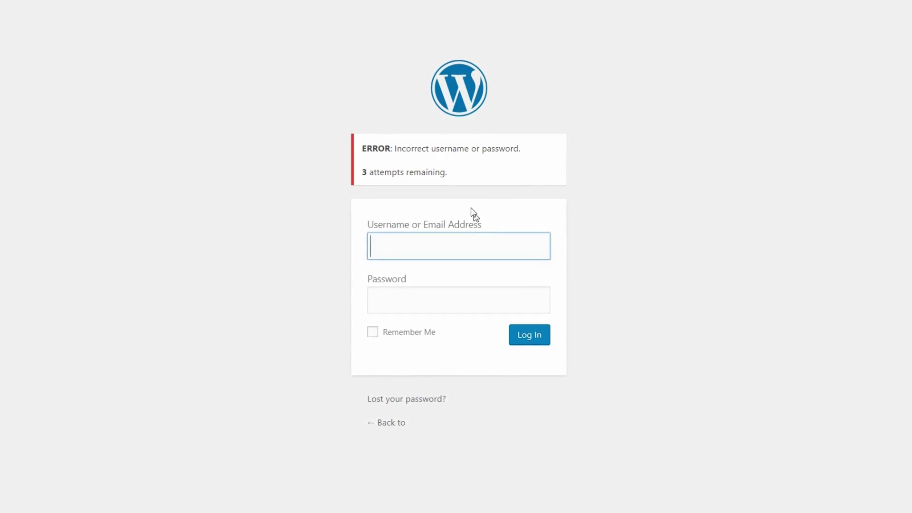
left_click_drag(449, 172, 349, 177)
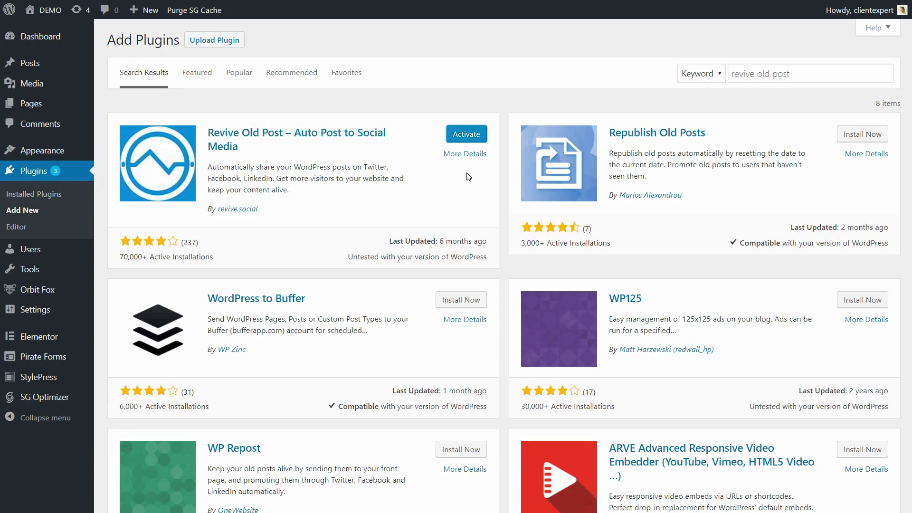
Activate Revive Old Post and browse its General, Post Format and Accounts settings.
left_click(466, 135)
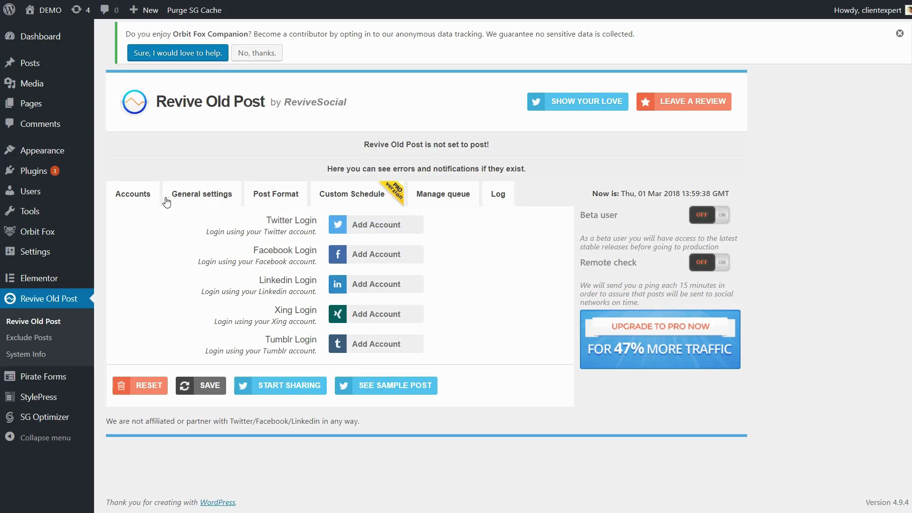
left_click(191, 196)
left_click(276, 194)
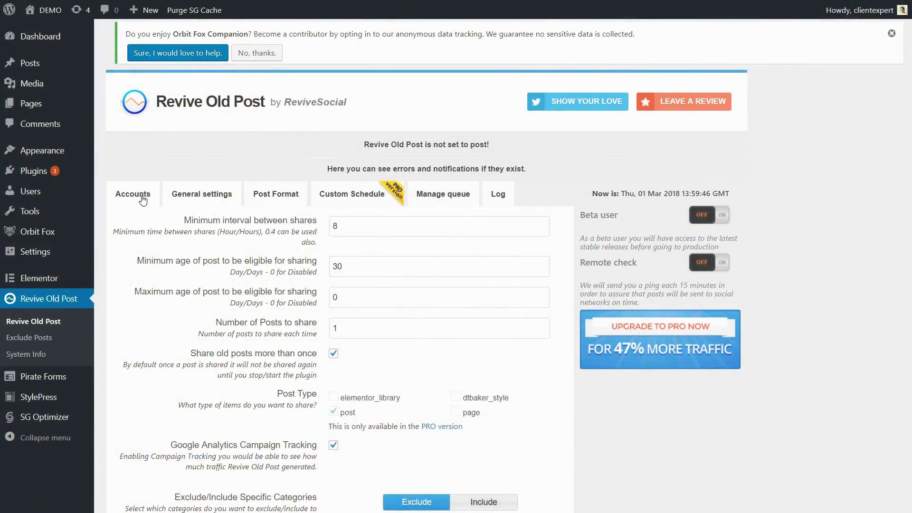
left_click(134, 195)
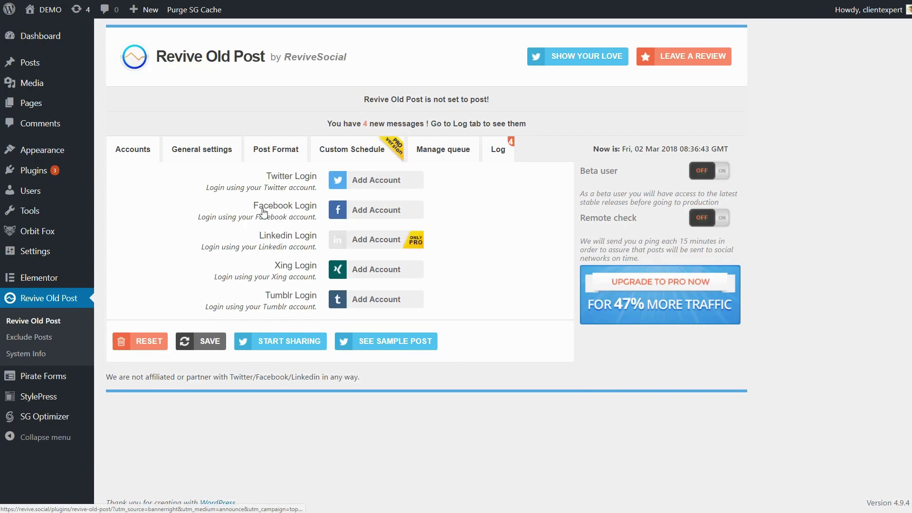
Switch Revive Old Post to a custom schedule and deselect Monday through Sunday.
left_click(337, 149)
left_click(308, 188)
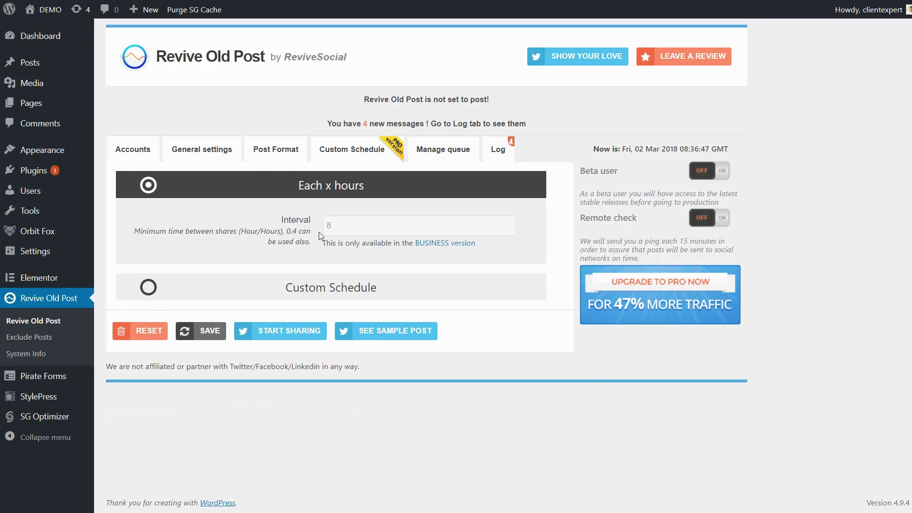
left_click(324, 288)
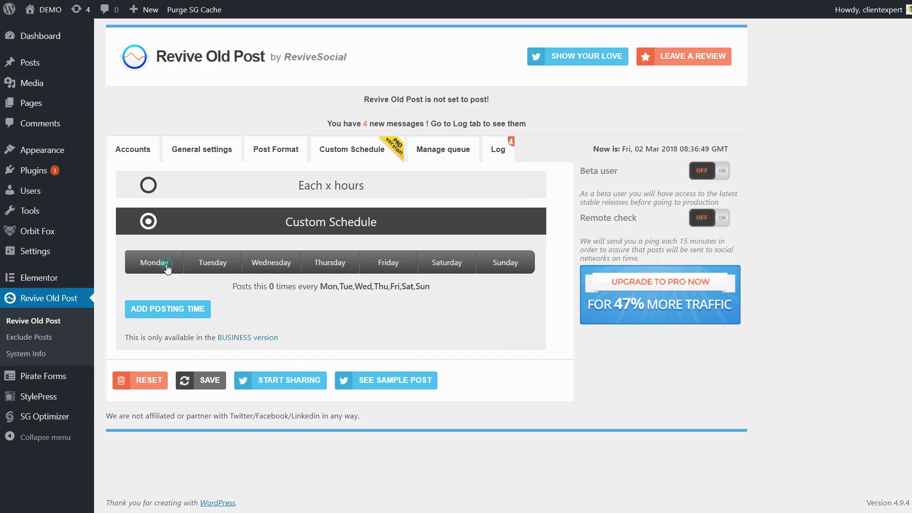
left_click(167, 265)
left_click(211, 263)
left_click(272, 263)
left_click(330, 262)
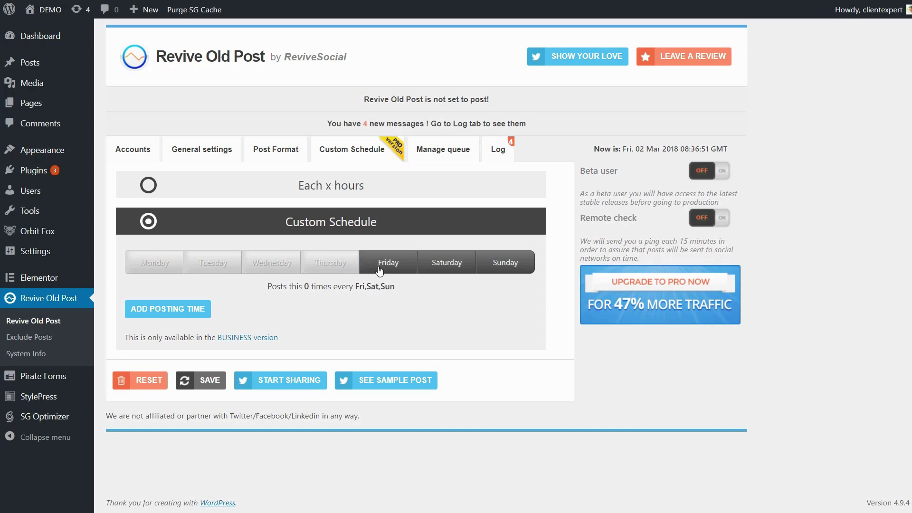
left_click(388, 263)
left_click(448, 263)
left_click(505, 263)
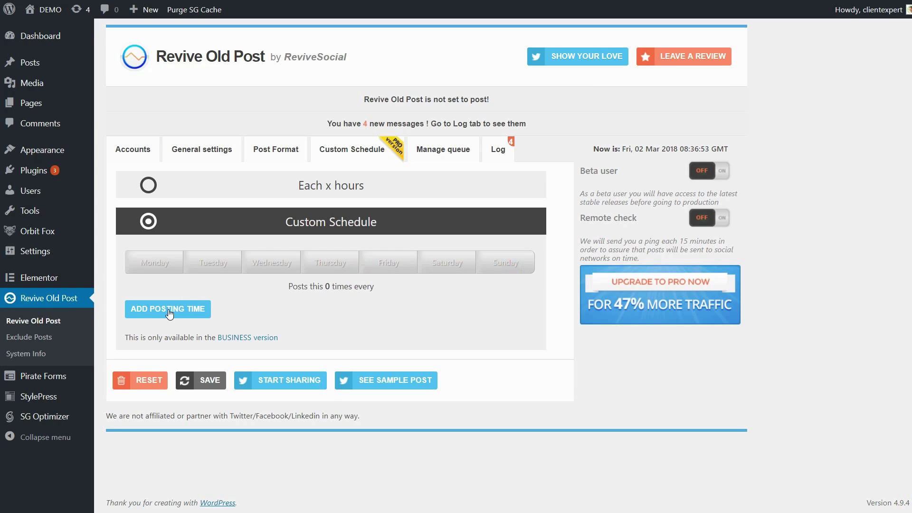
Add one posting time kept at 00:00, checking the hour and minute choices.
left_click(169, 309)
left_click(178, 309)
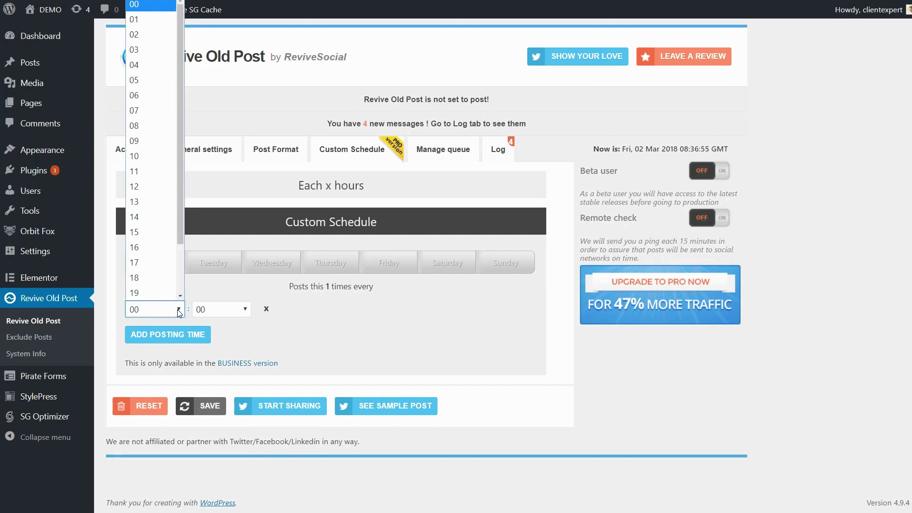
left_click(238, 308)
left_click(246, 309)
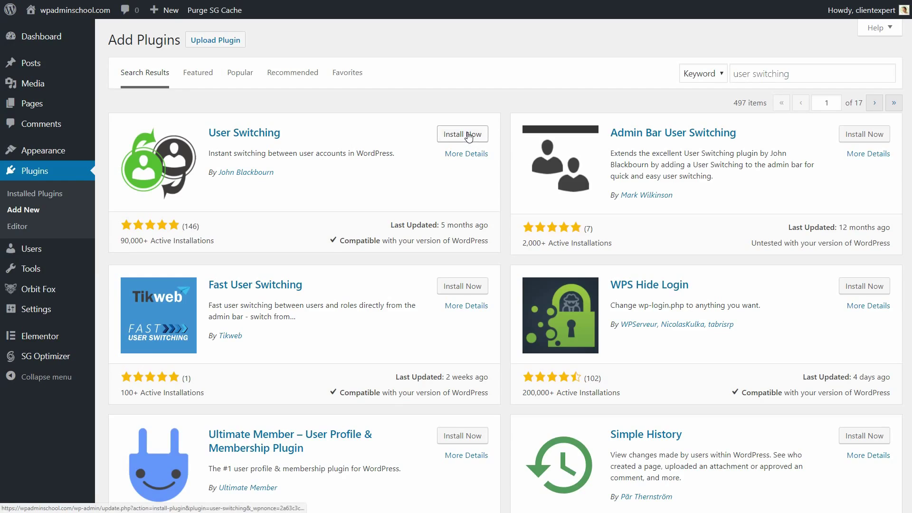
Install and activate User Switching, then switch to the second administrator from All Users.
left_click(462, 134)
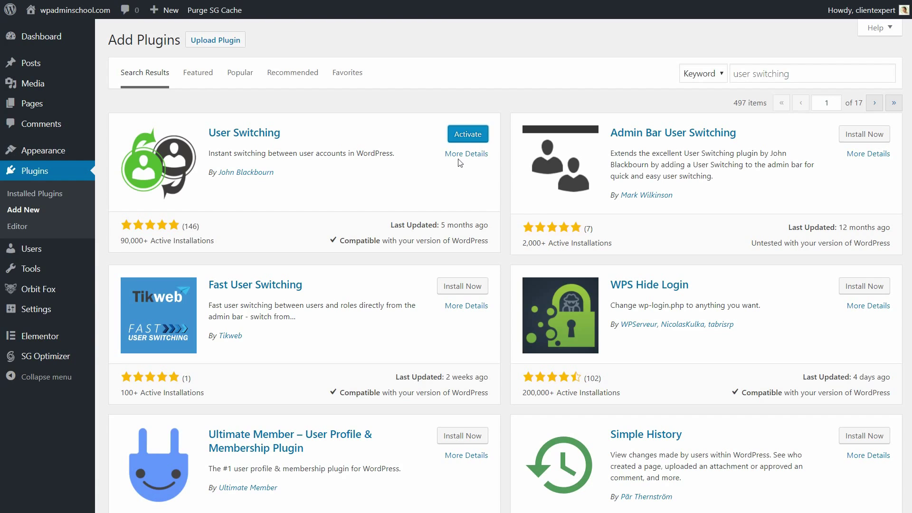
left_click(468, 134)
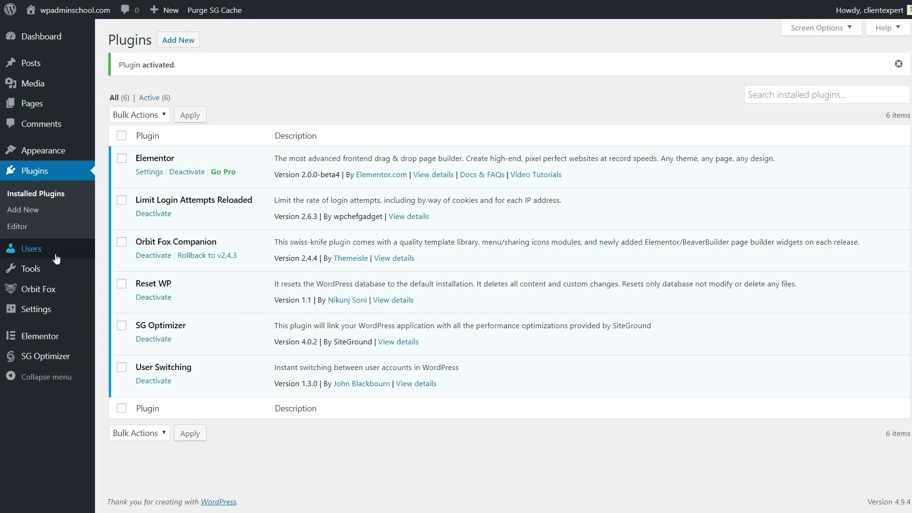
mouse_move(32, 249)
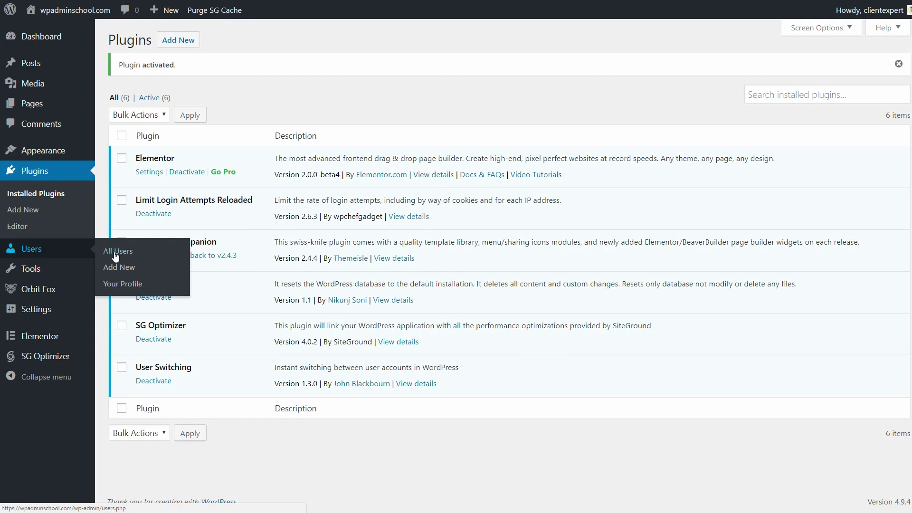
left_click(118, 252)
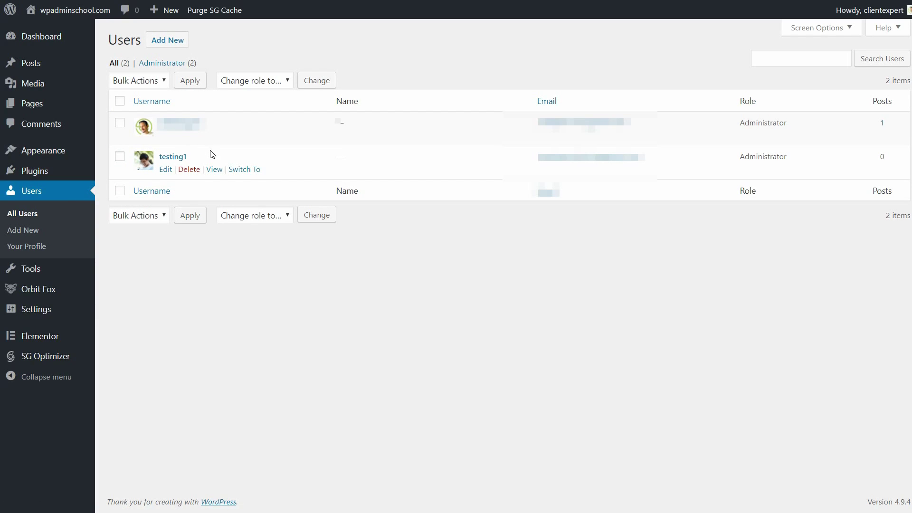
mouse_move(229, 157)
left_click(244, 170)
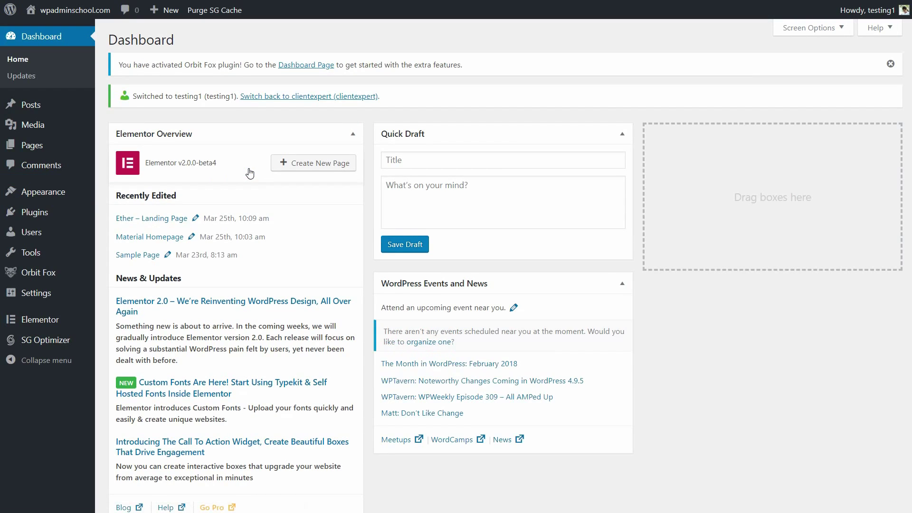
mouse_move(32, 233)
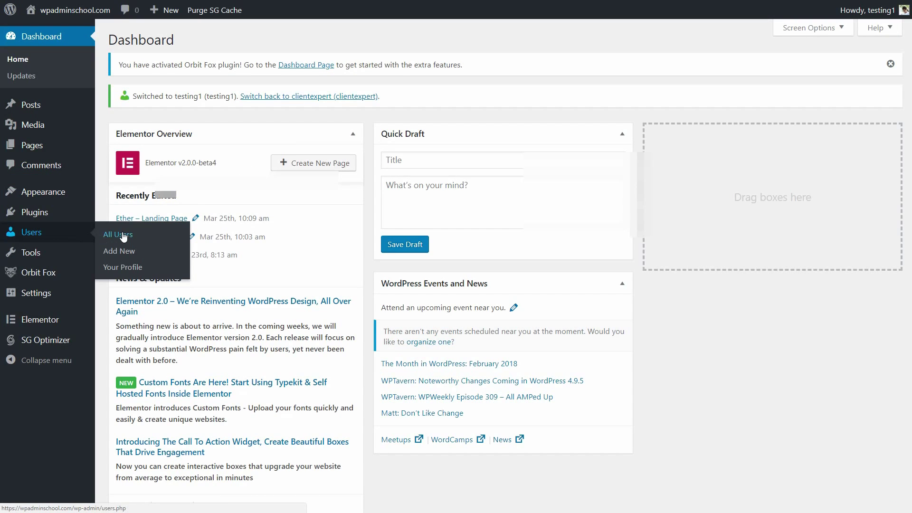
From All Users, switch back to the original administrator account.
left_click(122, 233)
mouse_move(428, 195)
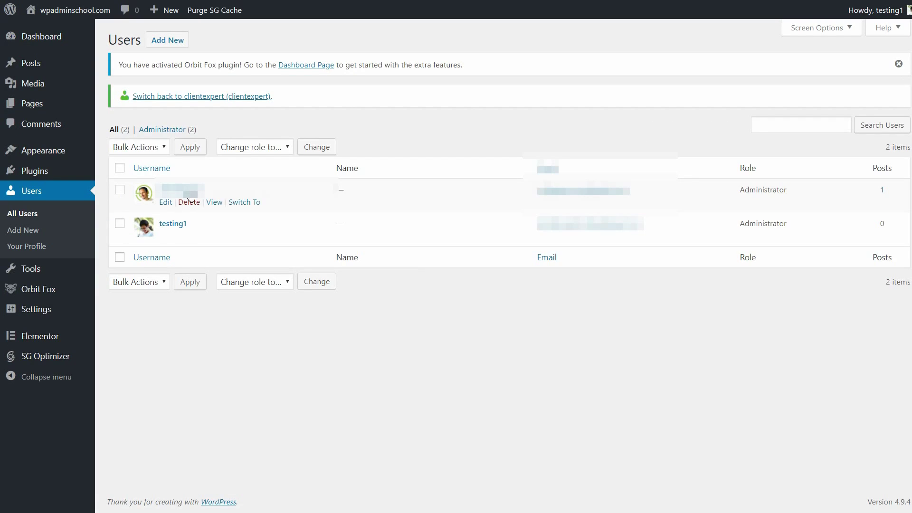
left_click(244, 202)
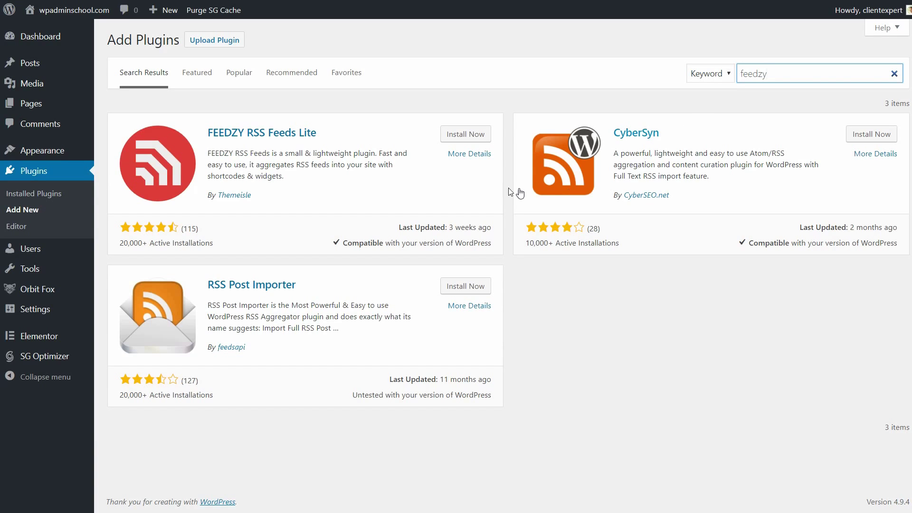
Install and activate FEEDZY RSS Feeds Lite and start a new post.
left_click(466, 135)
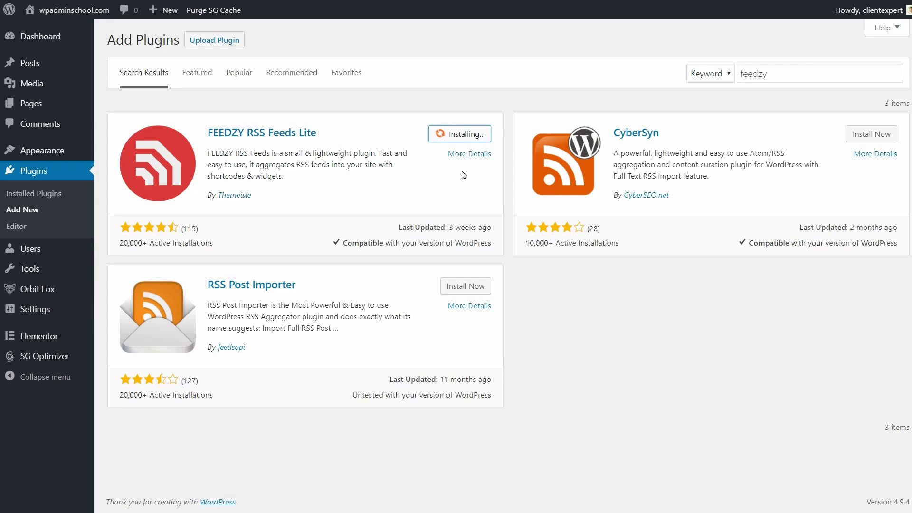
left_click(471, 136)
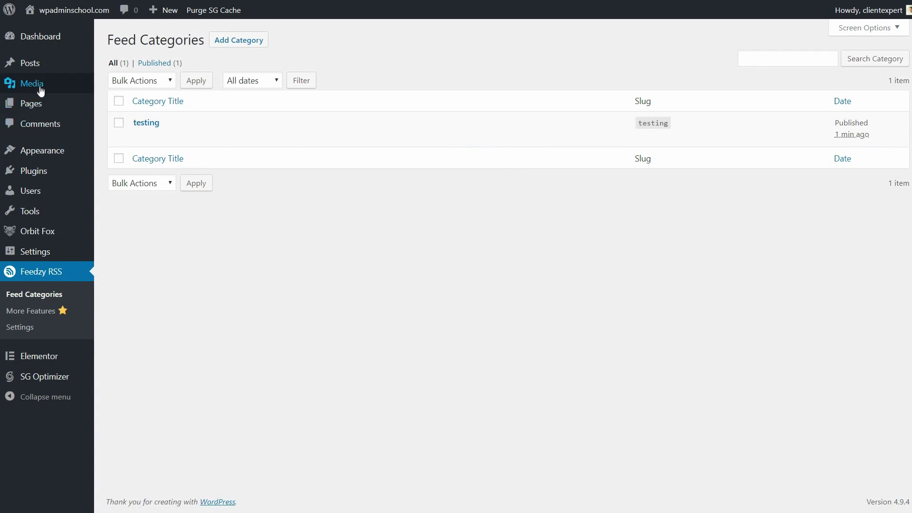
left_click(117, 81)
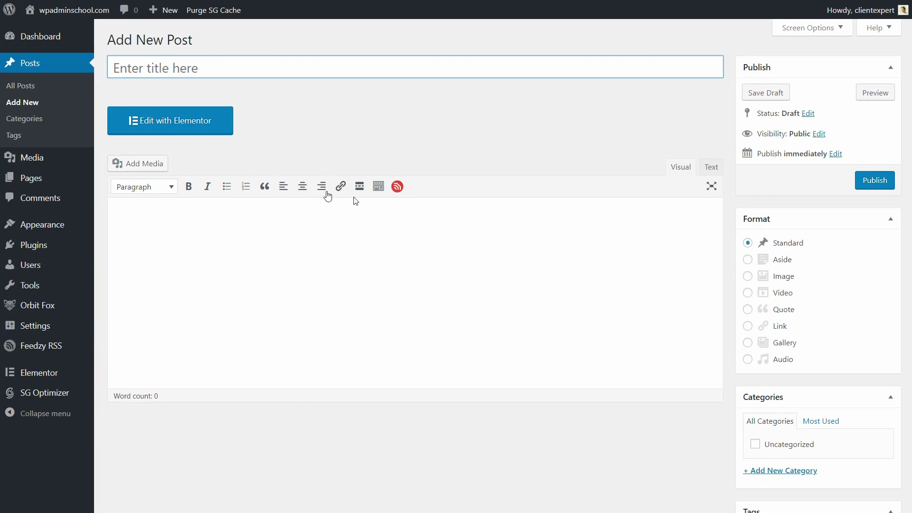
Insert a Feedzy feed shortcode in the post and clear the mistaken refresh interval value.
left_click(398, 188)
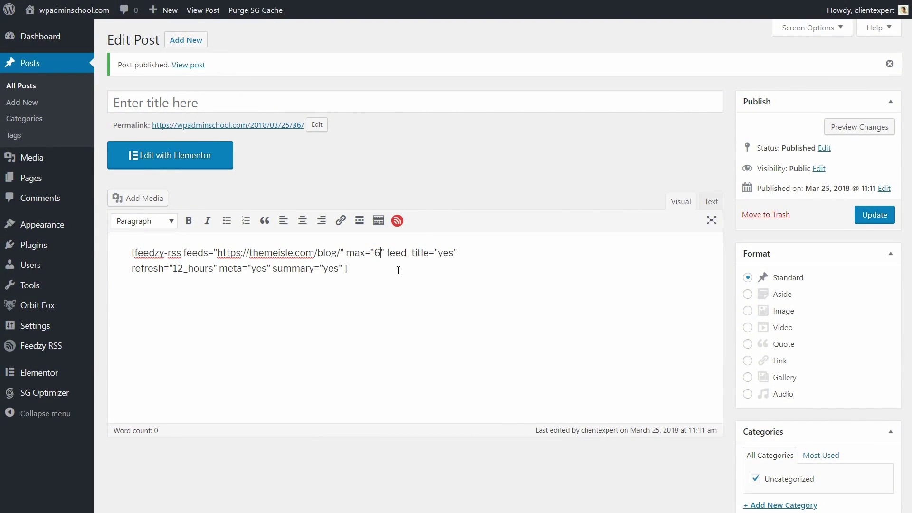
type("5")
double_click(178, 268)
type("6")
key("BackSpace")
type("12")
Start a new Feedzy feed category titled 'testing' and move to its feed URL field.
left_click(883, 216)
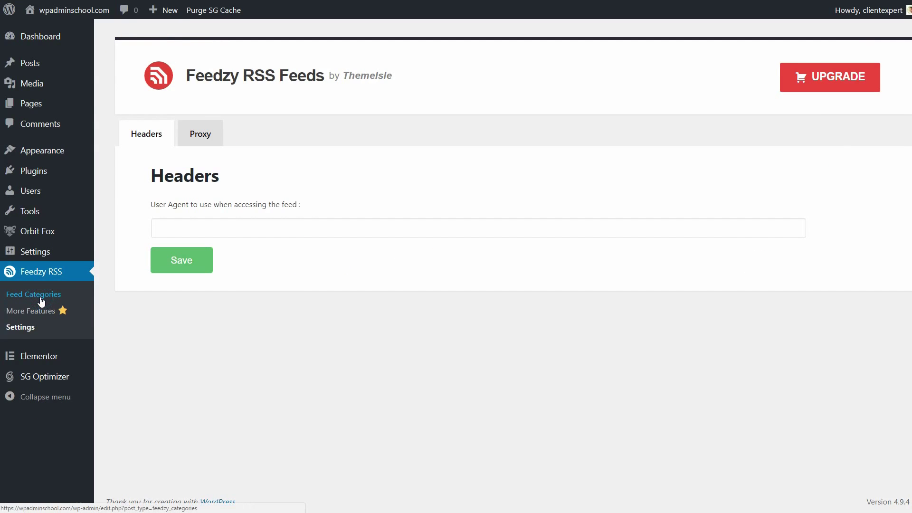
left_click(41, 301)
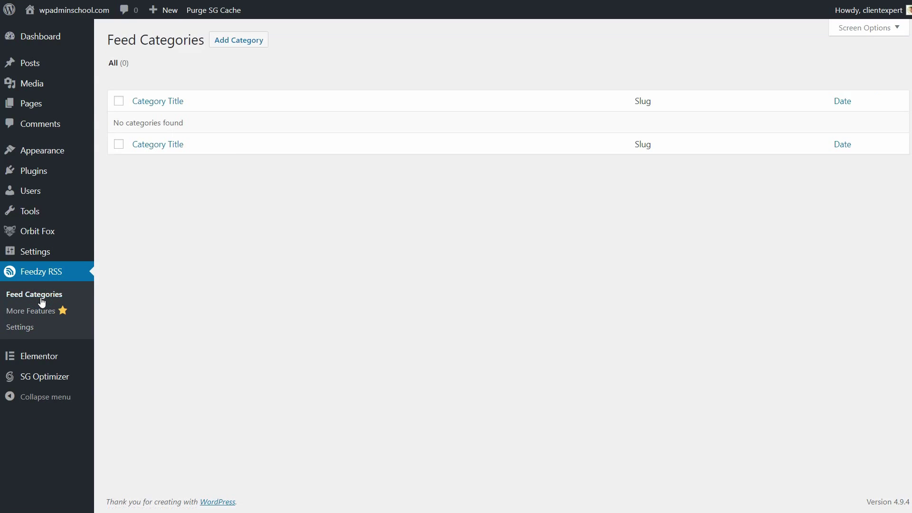
left_click(246, 44)
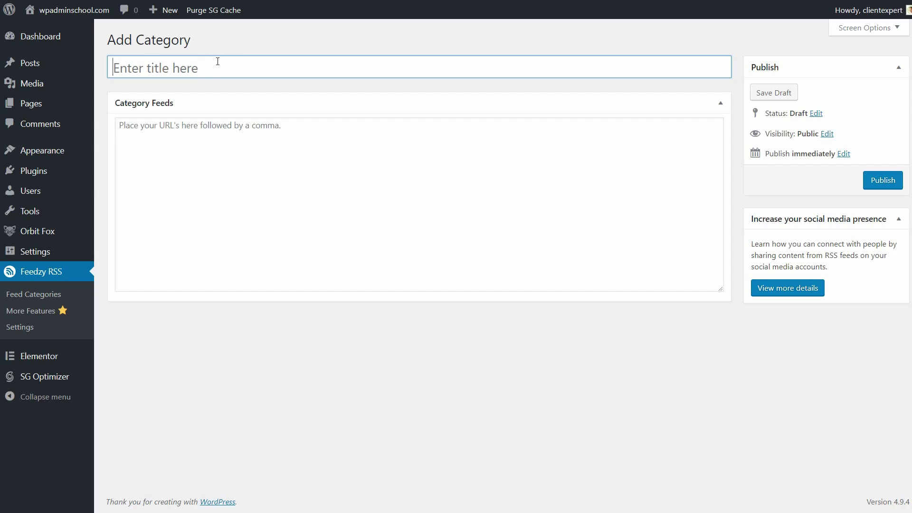
type("testing")
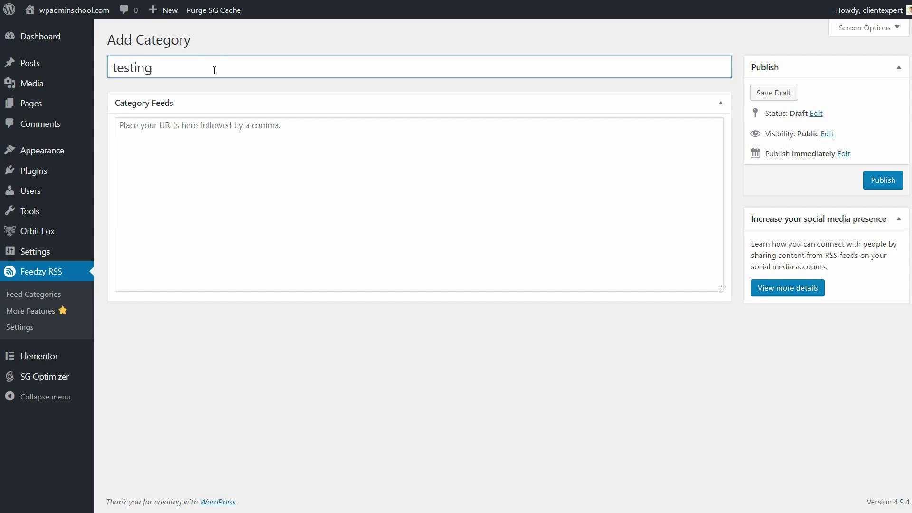
left_click(173, 132)
type("https")
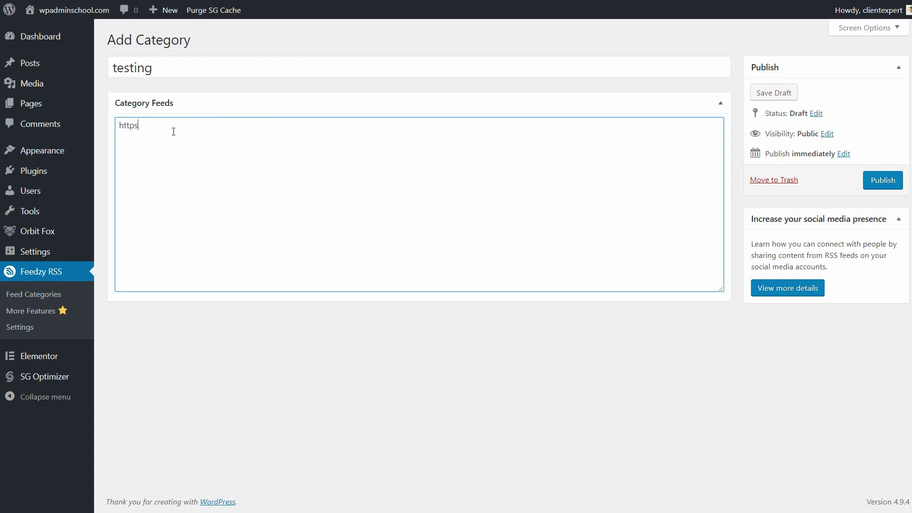
type("://t")
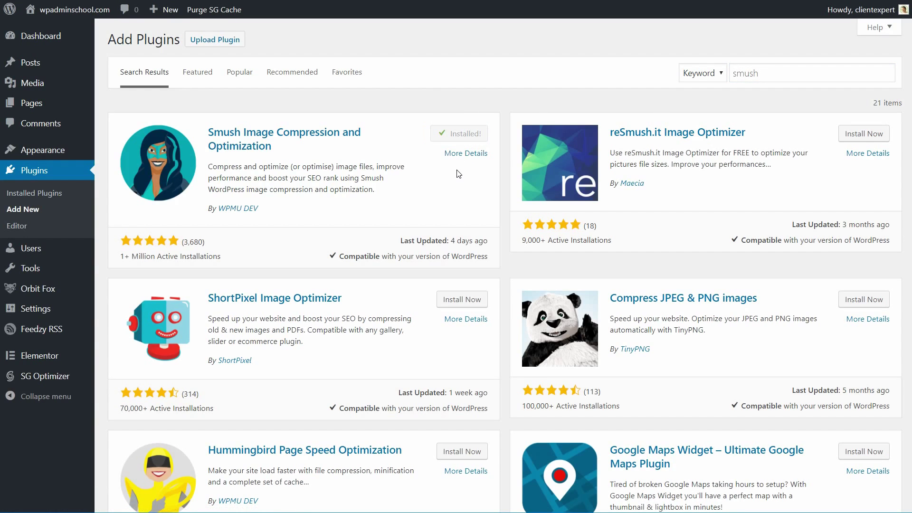
Activate Smush and enable EXIF preservation and full-size image resizing in Quick Setup.
left_click(464, 135)
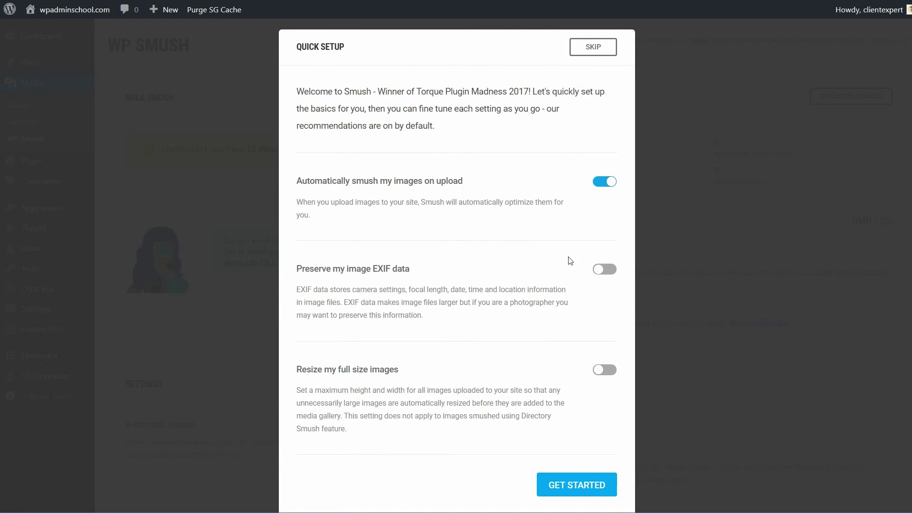
left_click(603, 270)
left_click(604, 369)
scroll(604, 370, "down", 2)
scroll(604, 369, "down", 3)
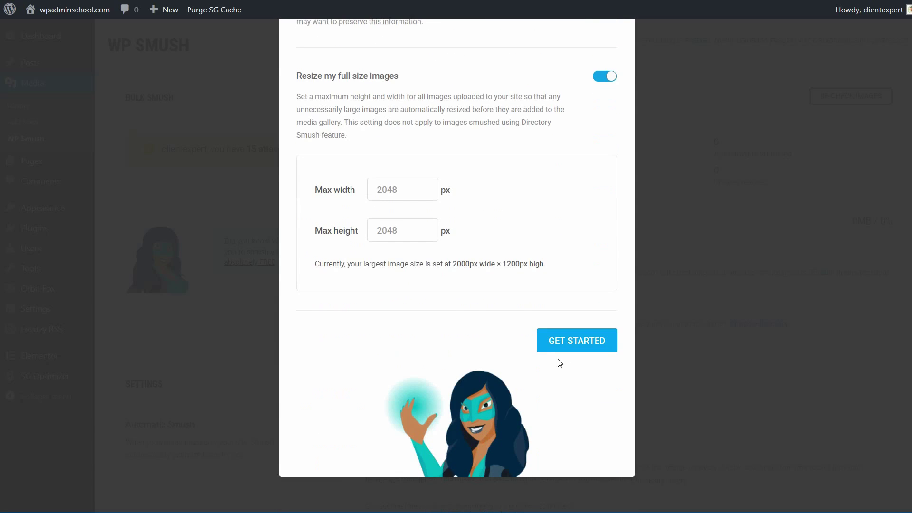
Cap full-size images at max width 1920 and max height 1080, then finish the quick setup.
double_click(412, 189)
type("1080")
double_click(387, 230)
double_click(409, 190)
type("1920")
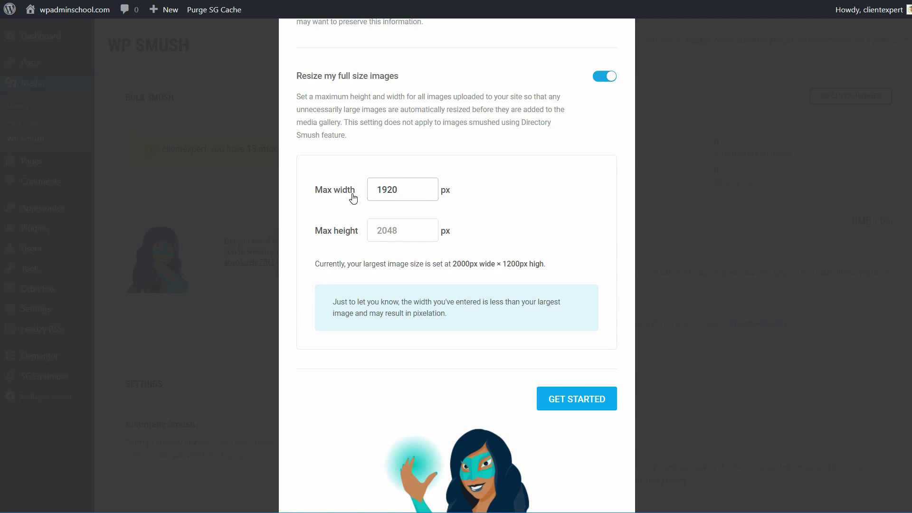
key("Tab")
type("1080")
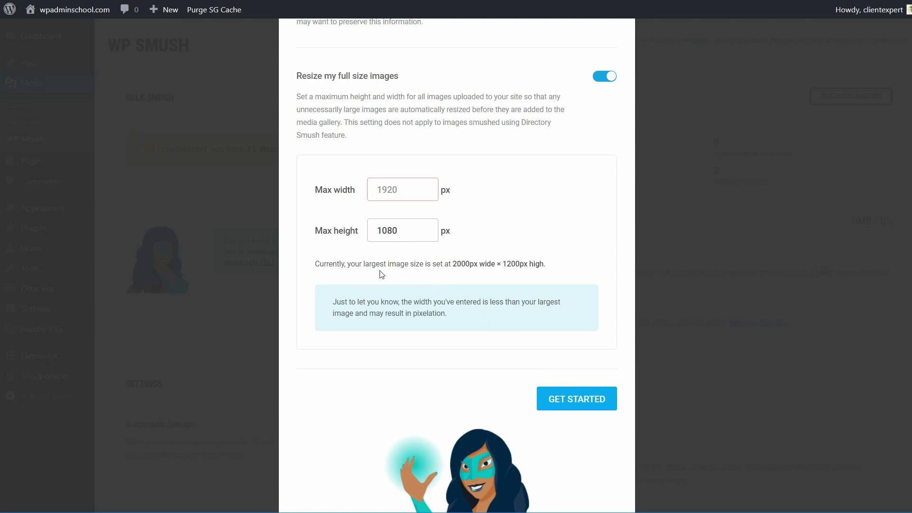
left_click(568, 396)
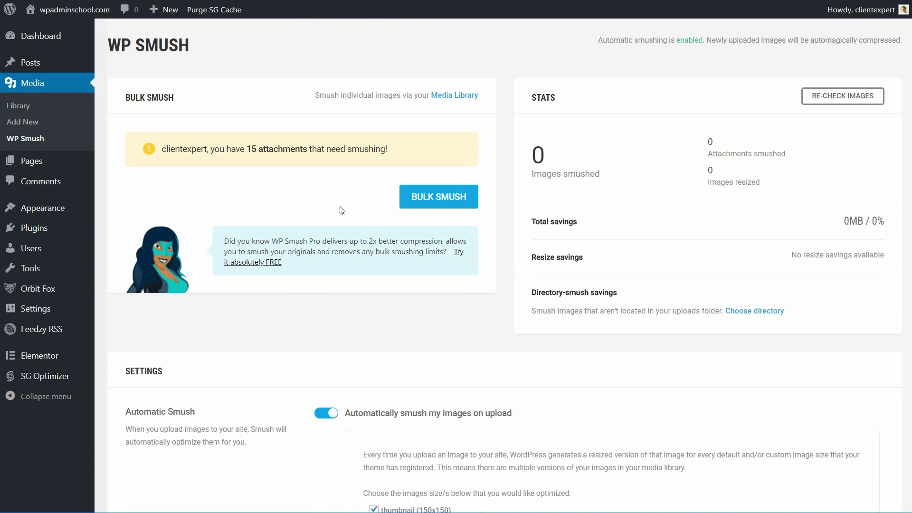
Run Bulk Smush and upload wordpress-589121_1920.jpg to the media library.
left_click(438, 197)
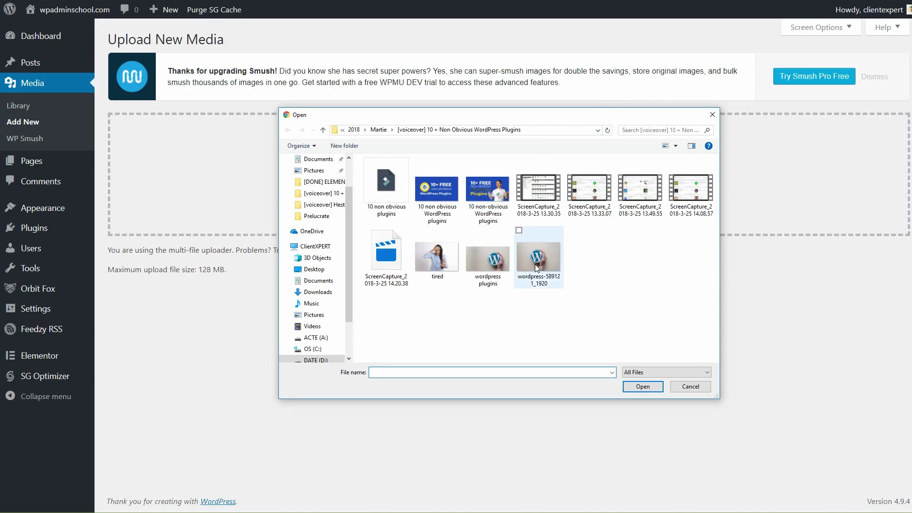
left_click(540, 263)
left_click(642, 386)
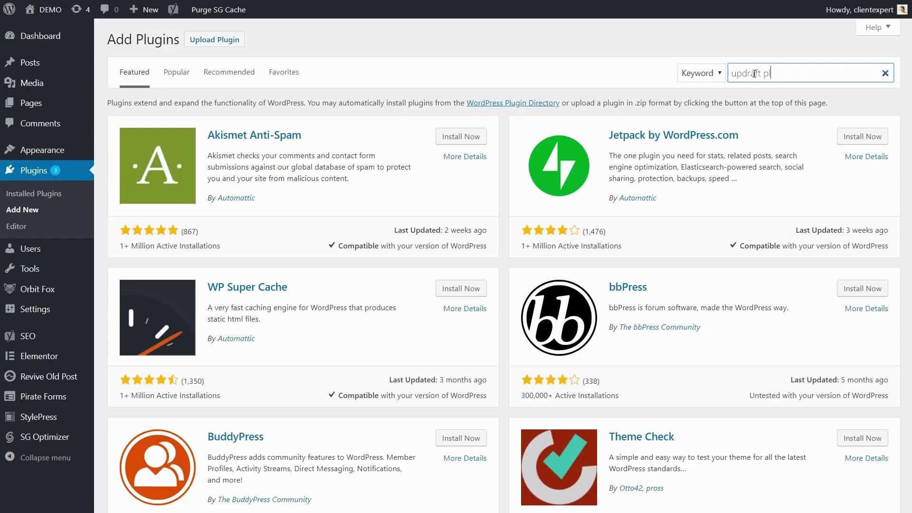
type("s")
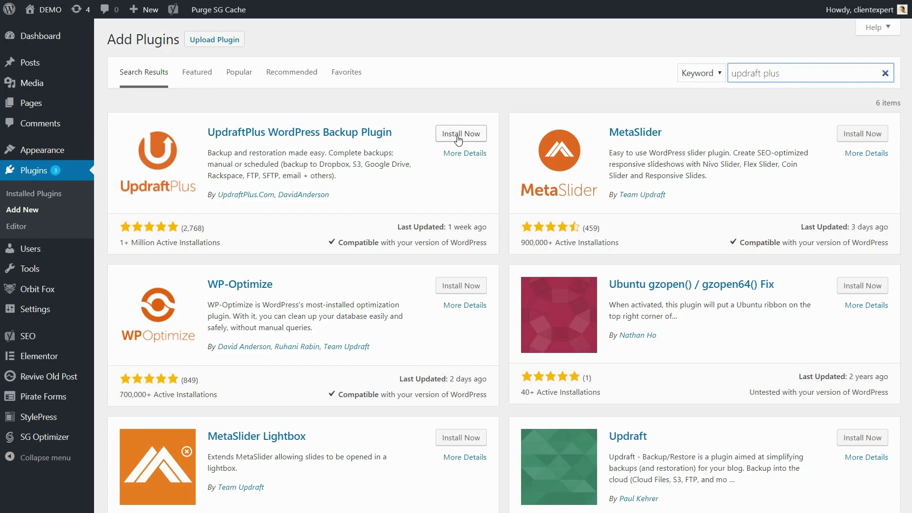
Install and activate UpdraftPlus, landing on its Backup/Restore page.
left_click(461, 133)
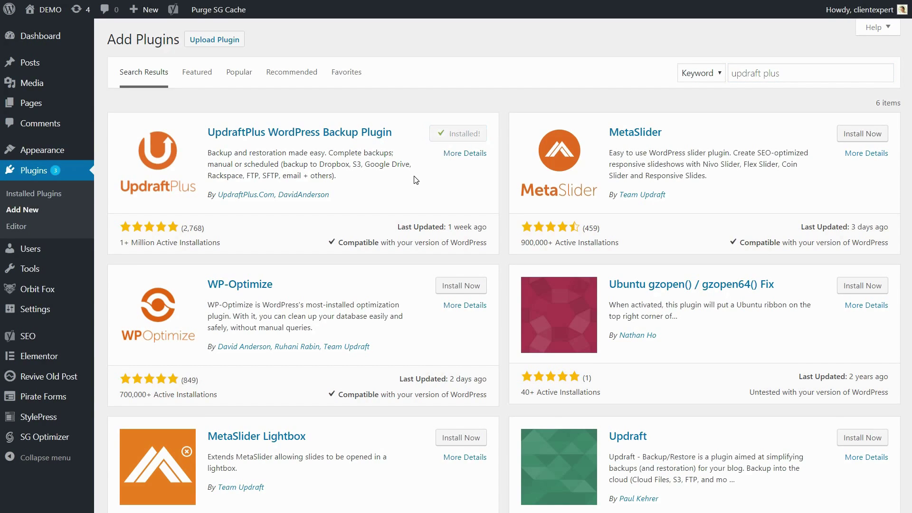
left_click(461, 136)
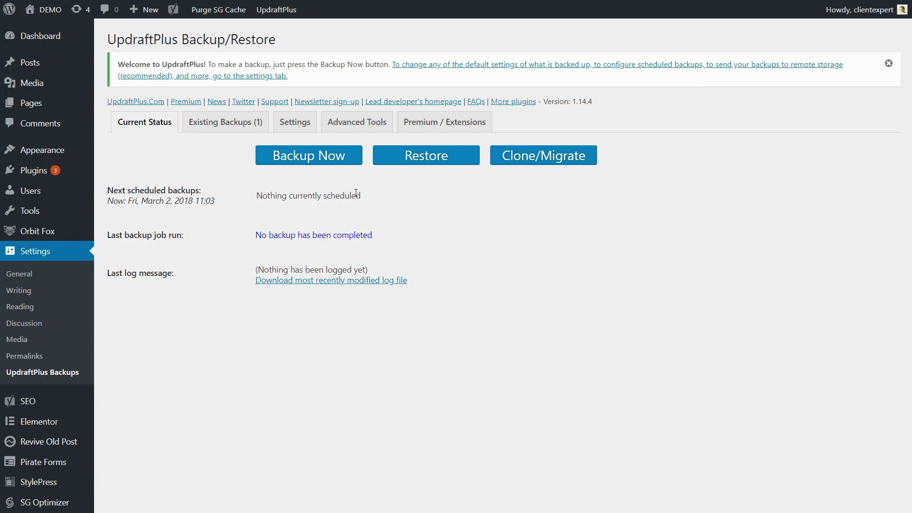
Run a one-time UpdraftPlus backup including the database and files.
left_click(310, 160)
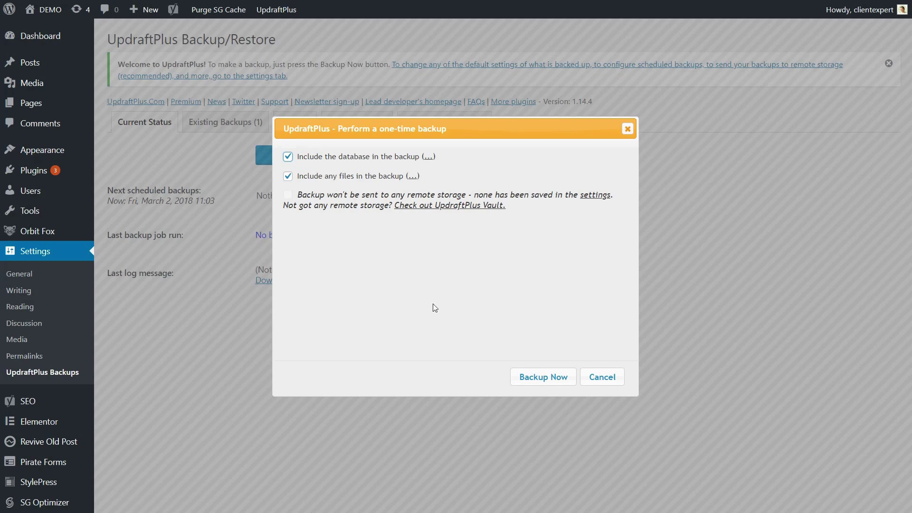
left_click(544, 377)
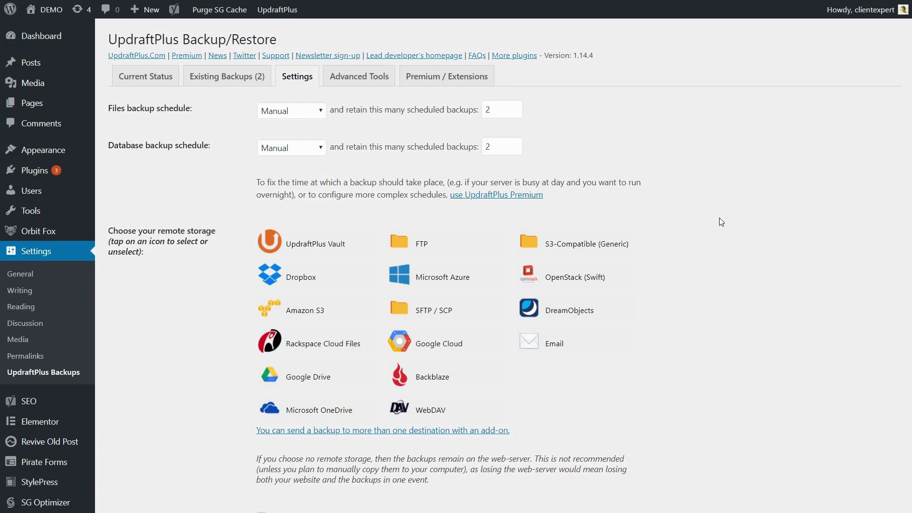
scroll(720, 217, "down", 5)
scroll(718, 221, "down", 3)
scroll(718, 222, "down", 5)
scroll(719, 227, "up", 10)
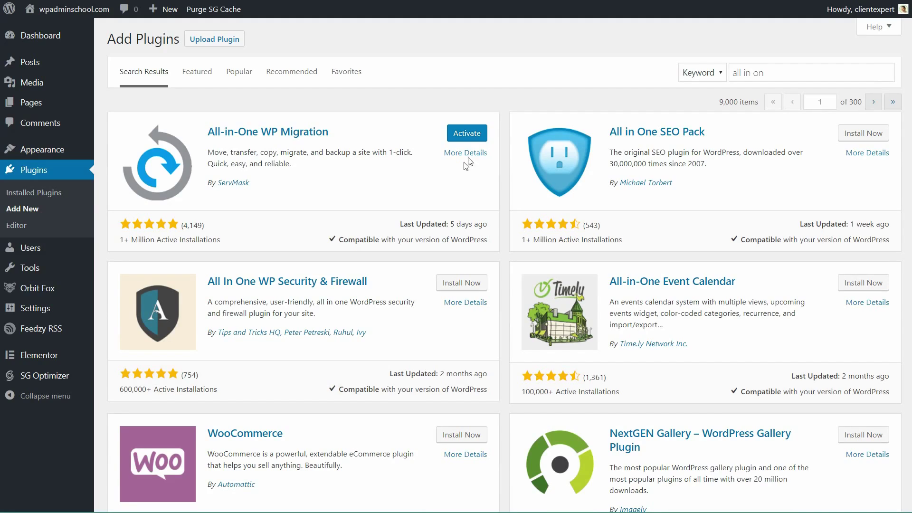
Activate All-in-One WP Migration and export the whole site to a file.
left_click(467, 133)
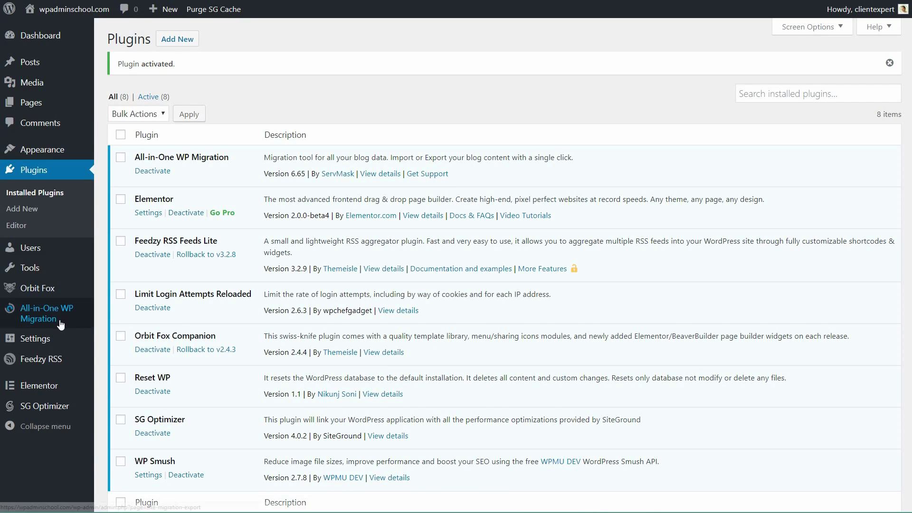
mouse_move(46, 312)
left_click(112, 312)
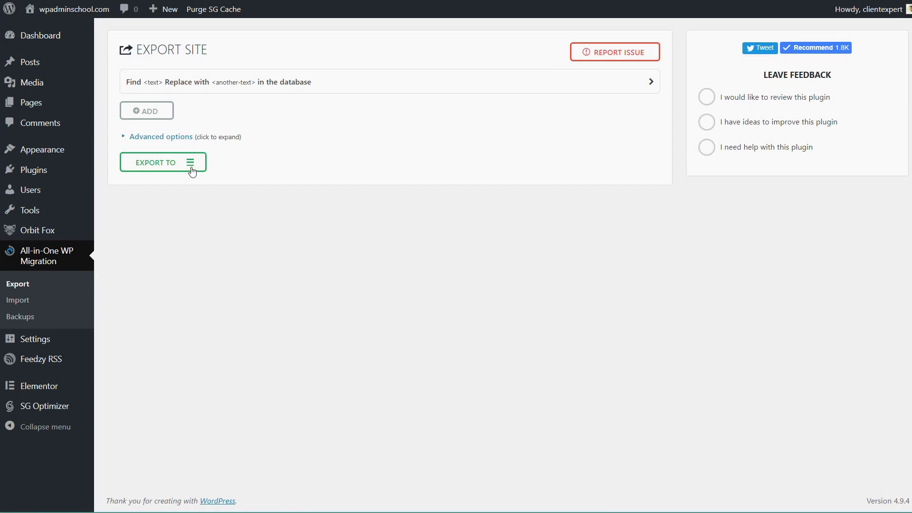
left_click(192, 163)
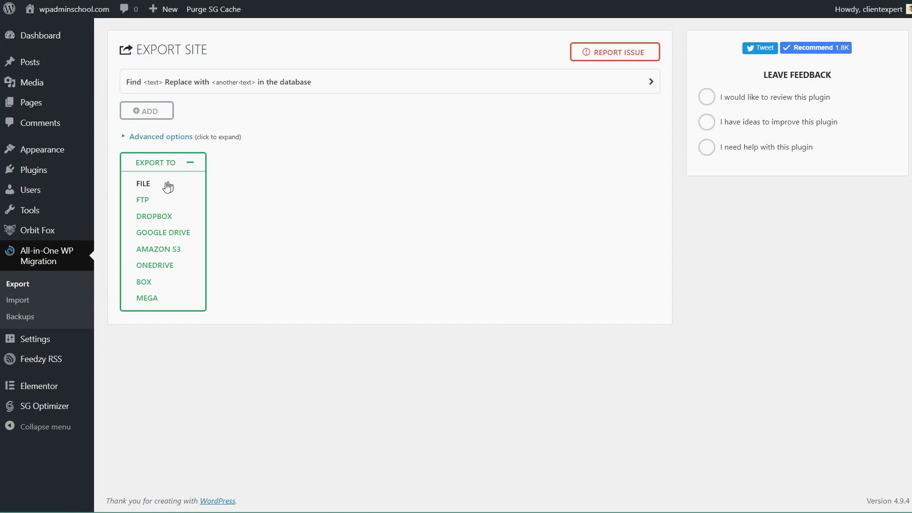
left_click(143, 185)
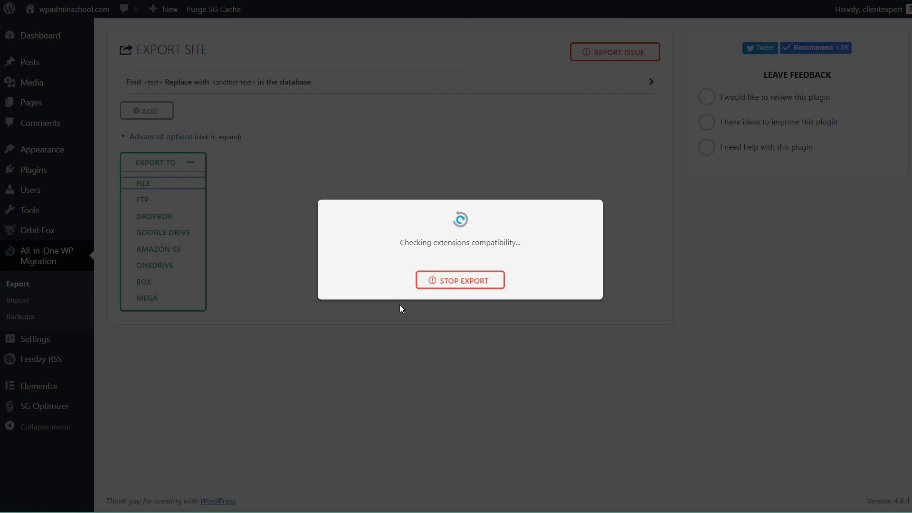
Download the finished export file and save it to the computer.
left_click(463, 253)
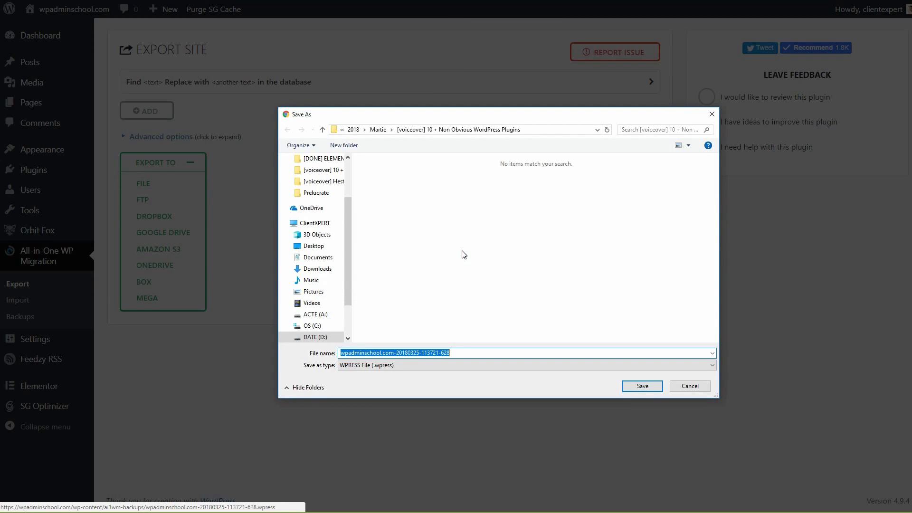
left_click(643, 386)
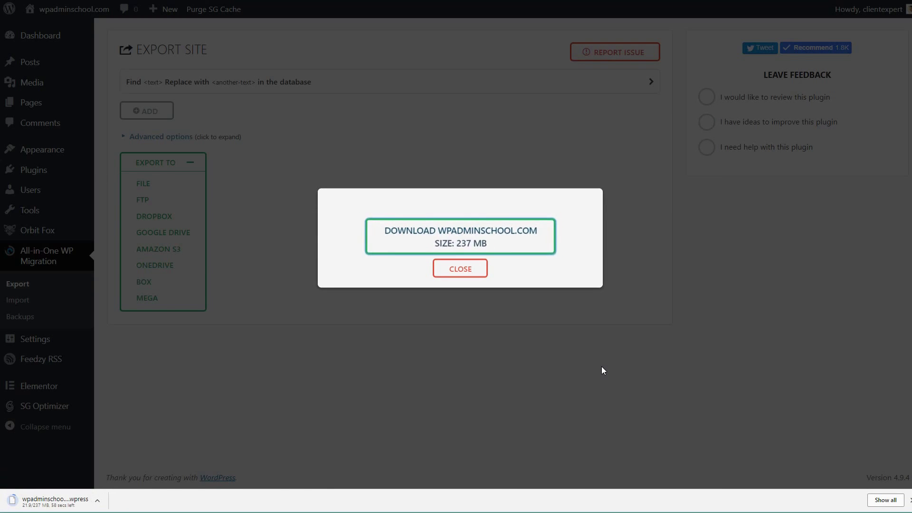
mouse_move(46, 314)
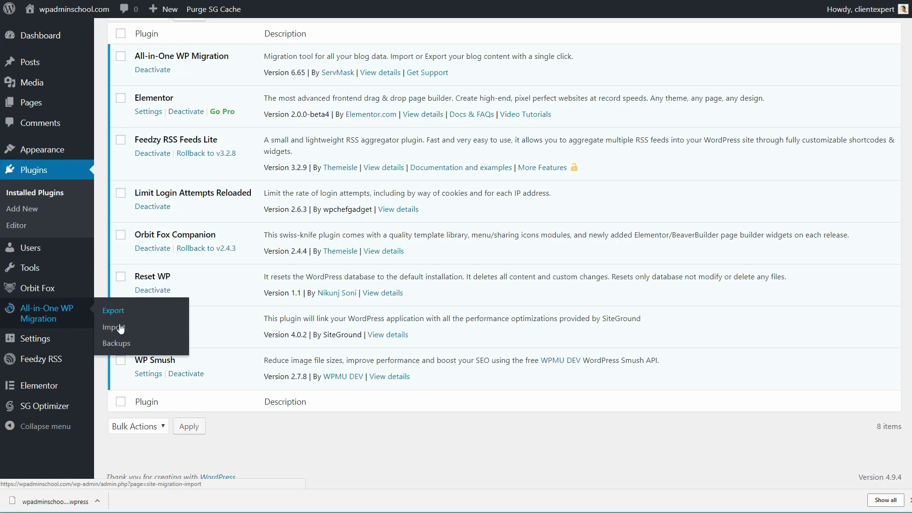
Import the site from the downloaded .wpress backup file via All-in-One WP Migration.
left_click(114, 327)
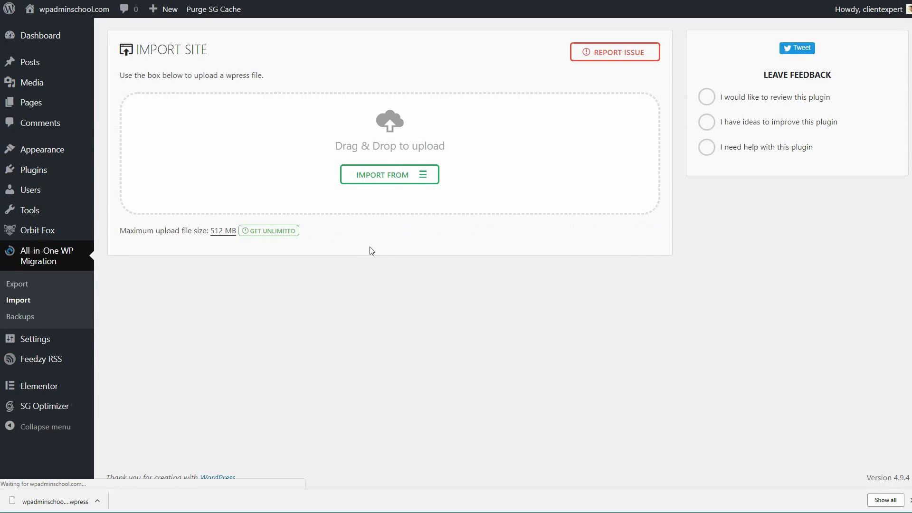
left_click(400, 175)
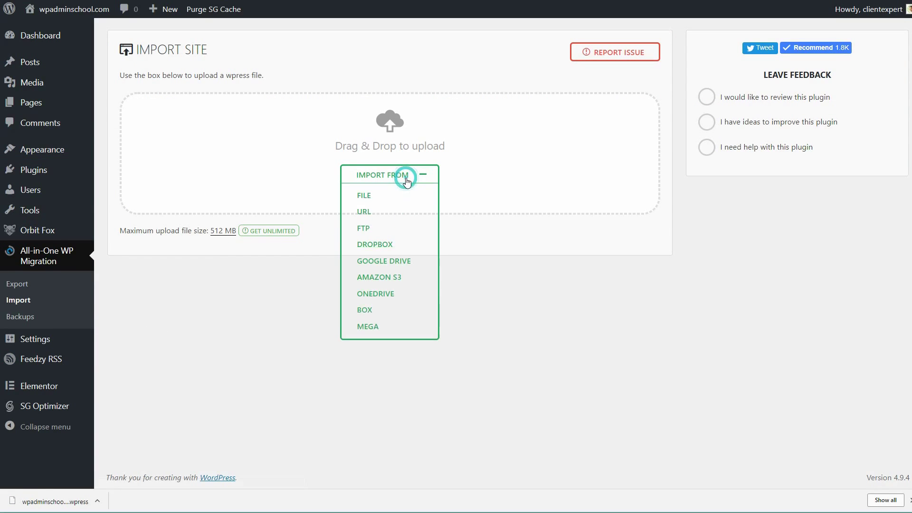
left_click(365, 197)
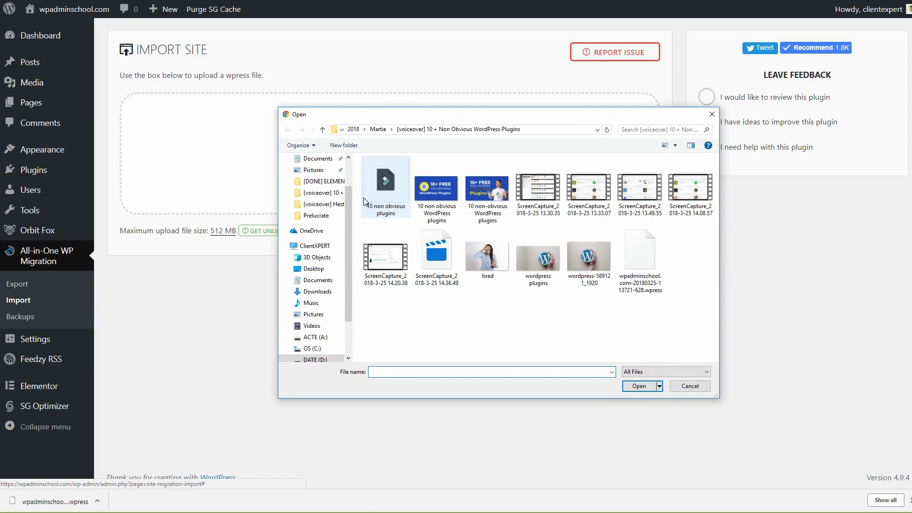
left_click(641, 261)
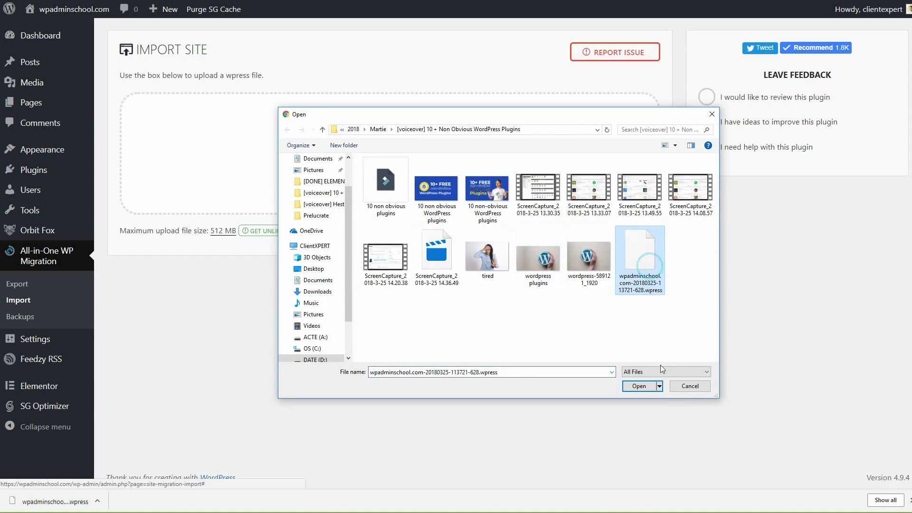
left_click(639, 385)
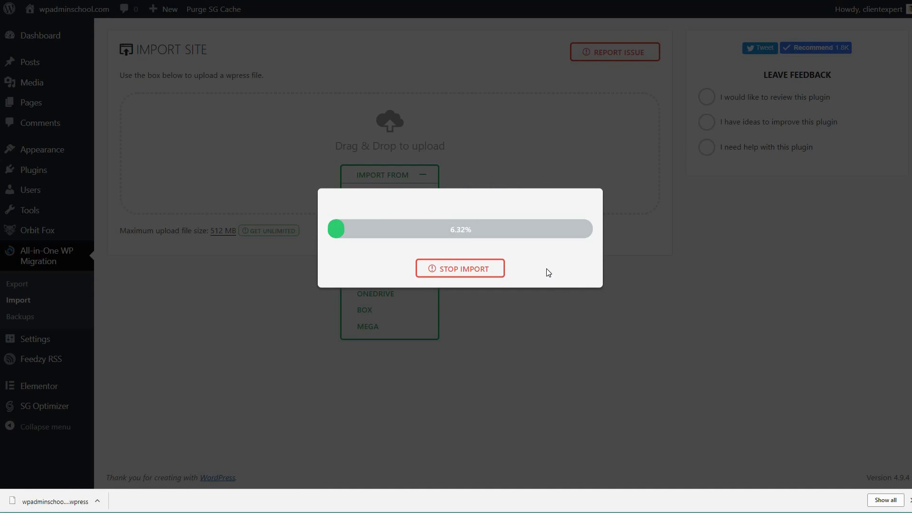
Confirm overwriting the site with the import and dismiss the success message.
left_click(556, 295)
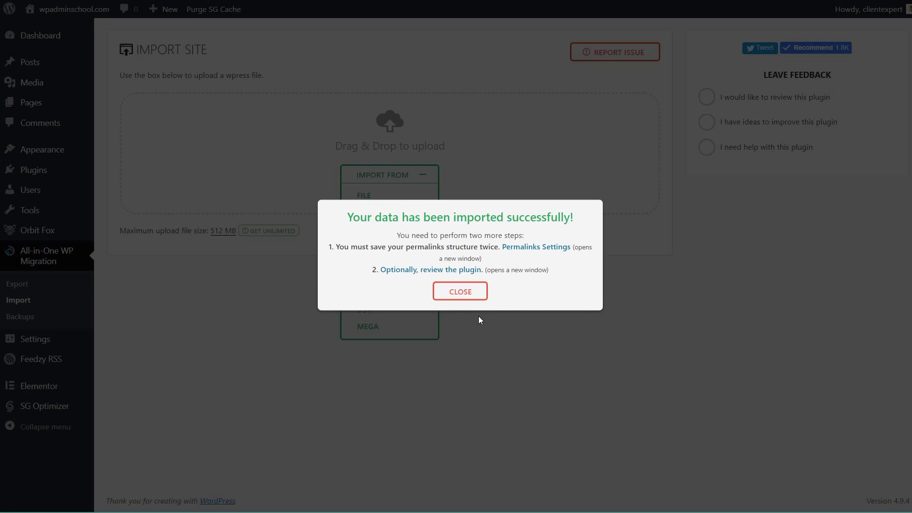
left_click(460, 292)
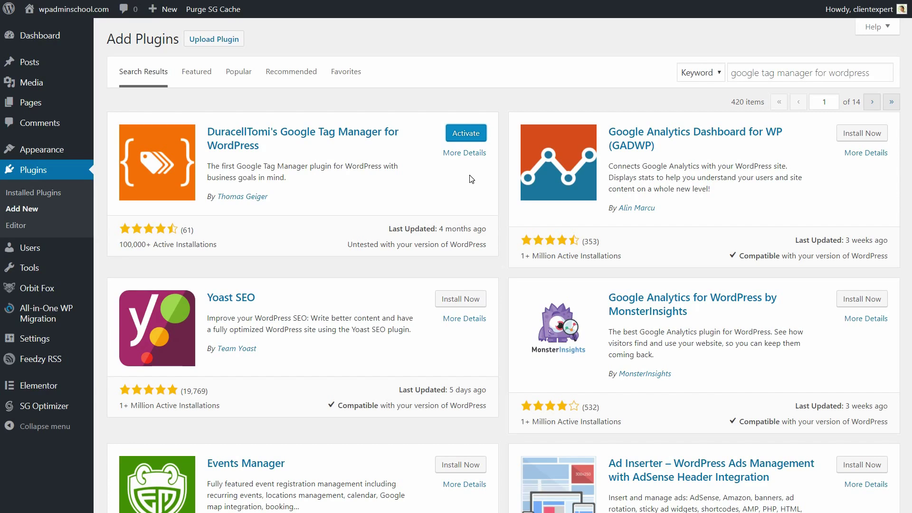
Activate Google Tag Manager for WordPress and focus its Google Tag Manager ID field.
left_click(467, 134)
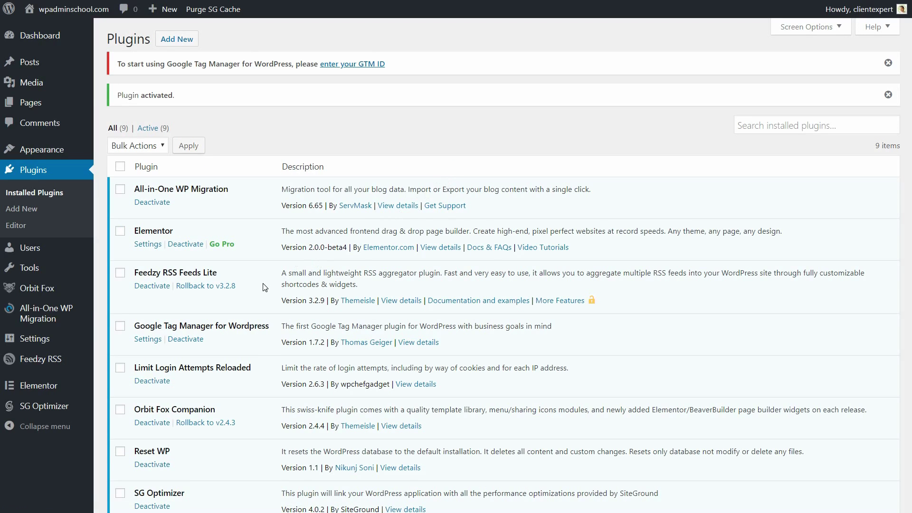
mouse_move(34, 339)
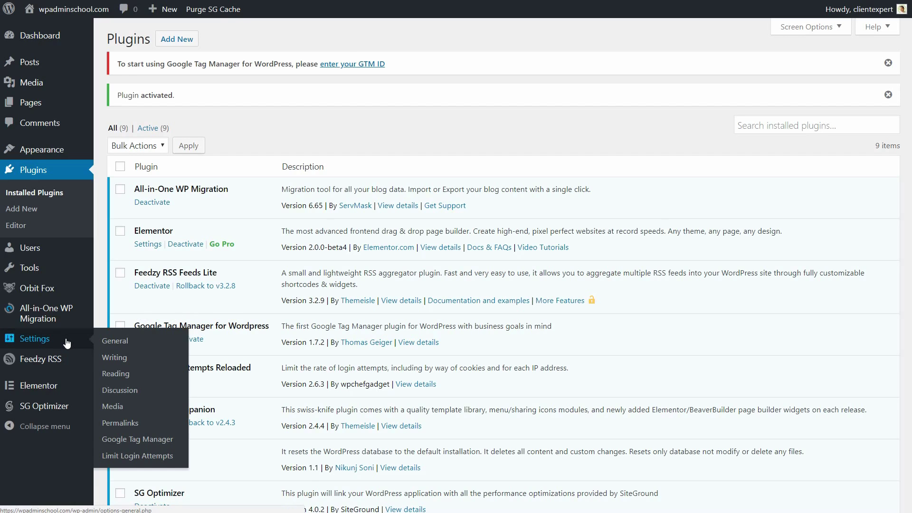
left_click(137, 439)
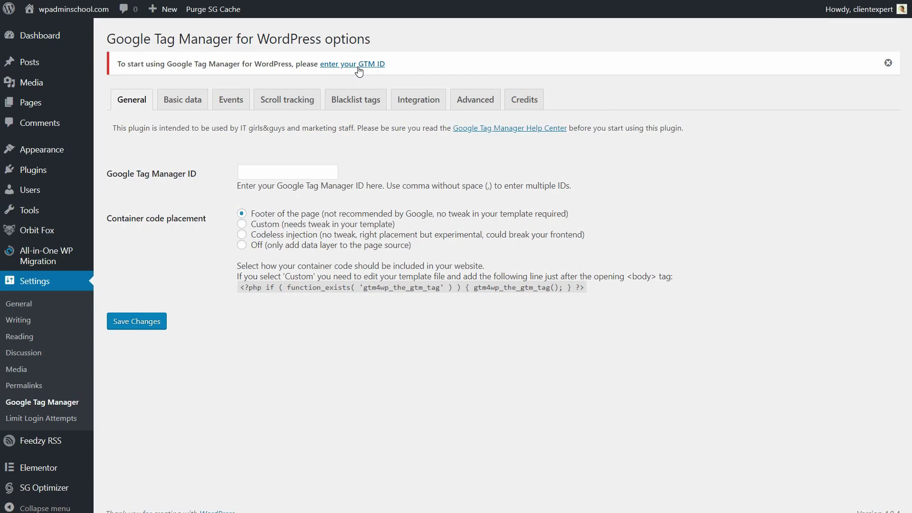
left_click(253, 173)
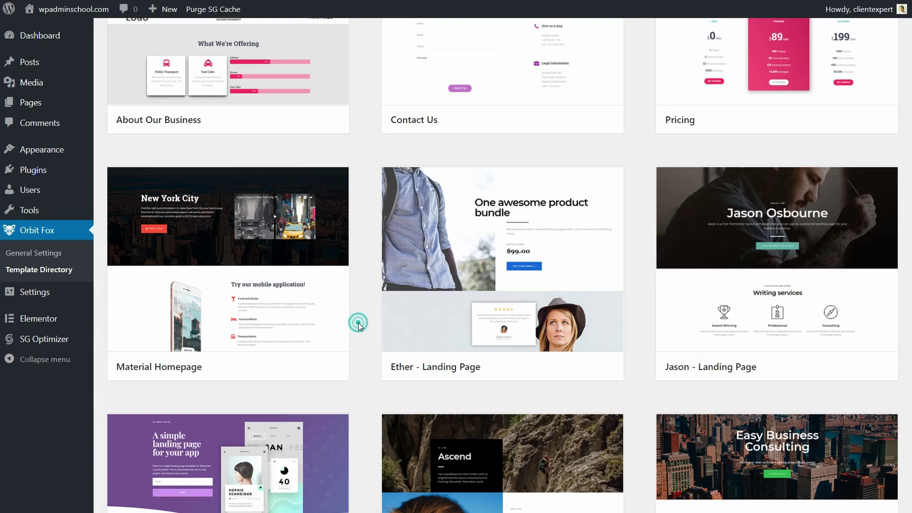
mouse_move(777, 270)
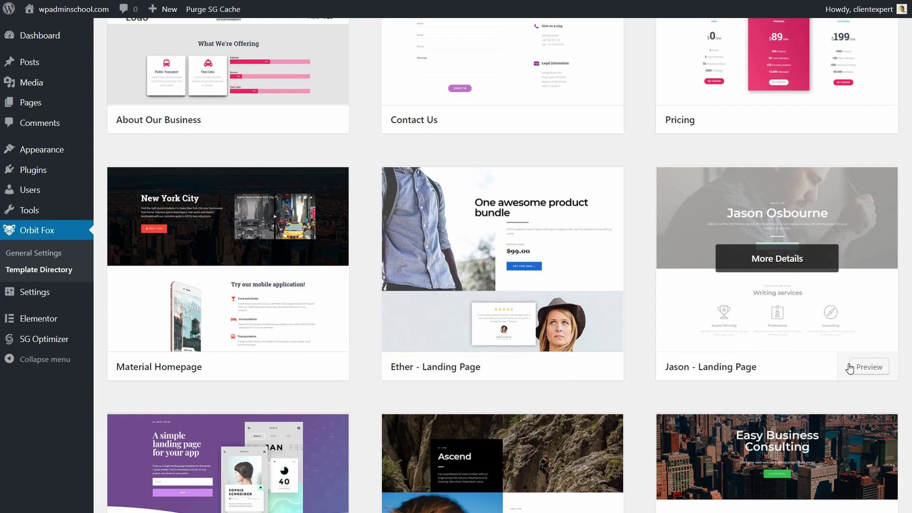
Preview the Jason landing page and Contact Us templates, then import Contact Us.
left_click(867, 365)
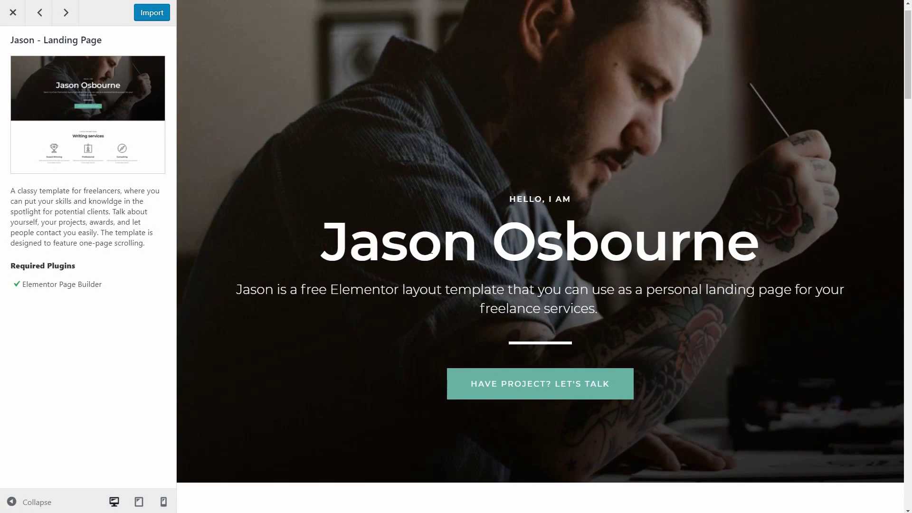
scroll(429, 250, "down", 5)
scroll(430, 250, "down", 5)
scroll(430, 251, "up", 5)
scroll(429, 250, "up", 5)
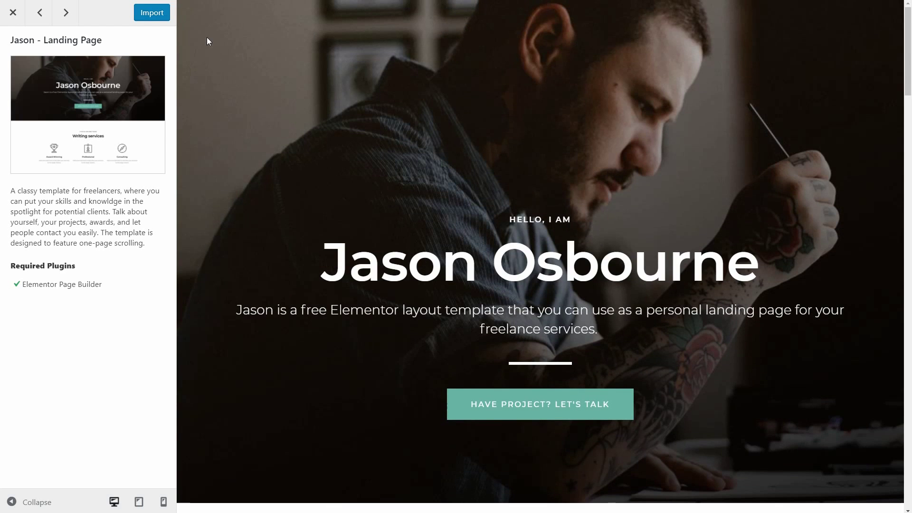
left_click(151, 12)
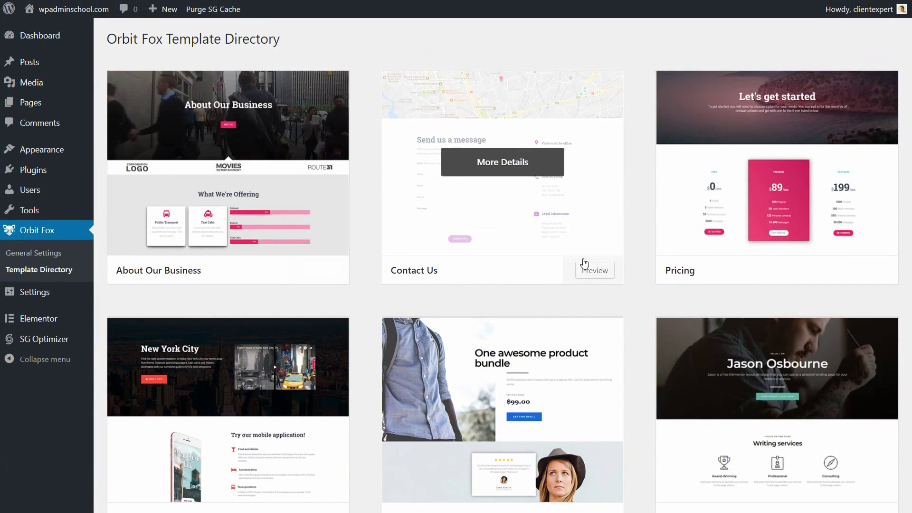
left_click(589, 271)
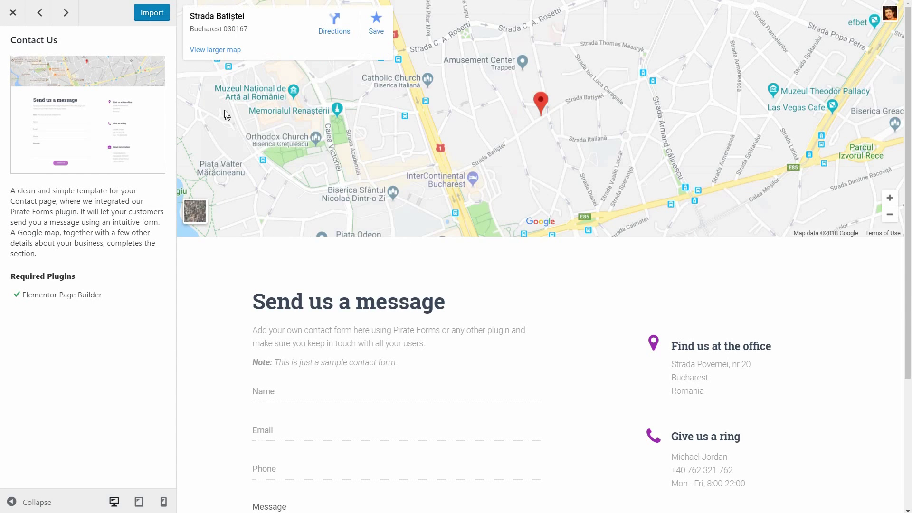
left_click(153, 13)
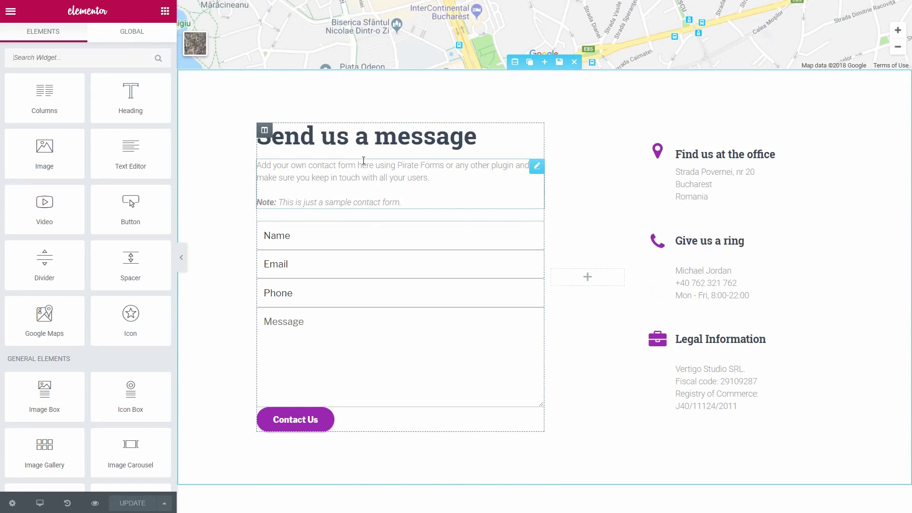
Make the 'Send us a message' heading blue with text size 3.2 em.
left_click(360, 137)
left_click(88, 41)
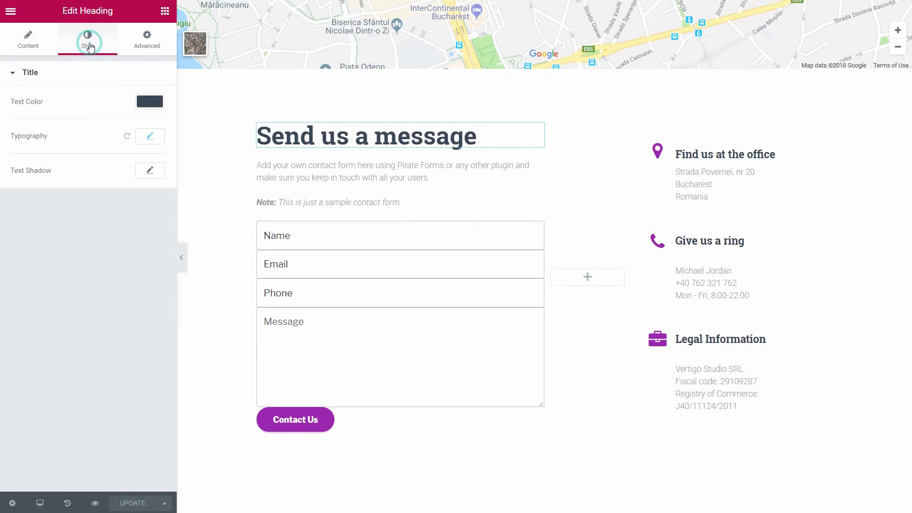
left_click(149, 101)
left_click(150, 136)
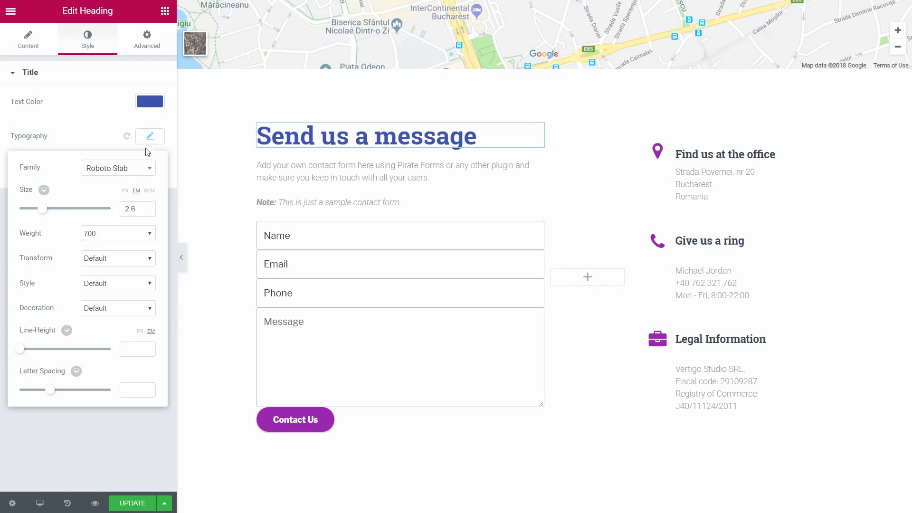
left_click_drag(47, 209, 50, 209)
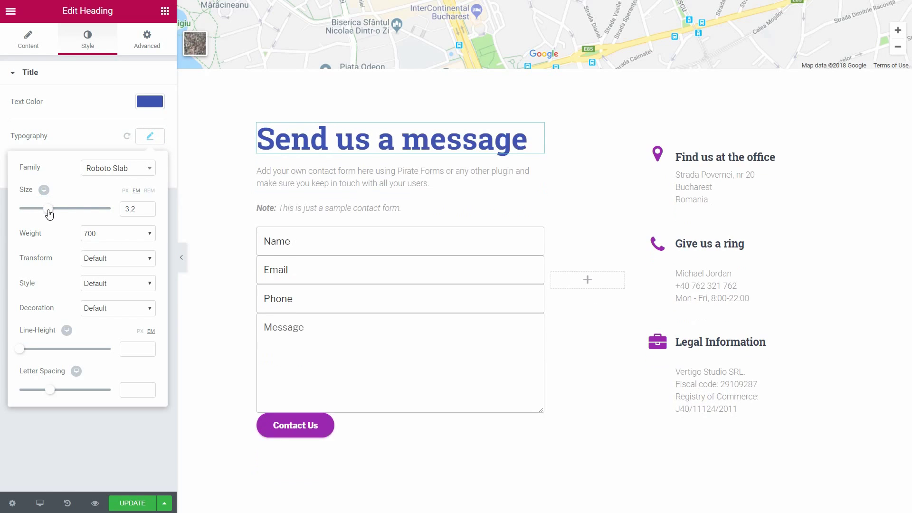
Give the heading 2px margin and 3px padding and reposition its column.
left_click(146, 41)
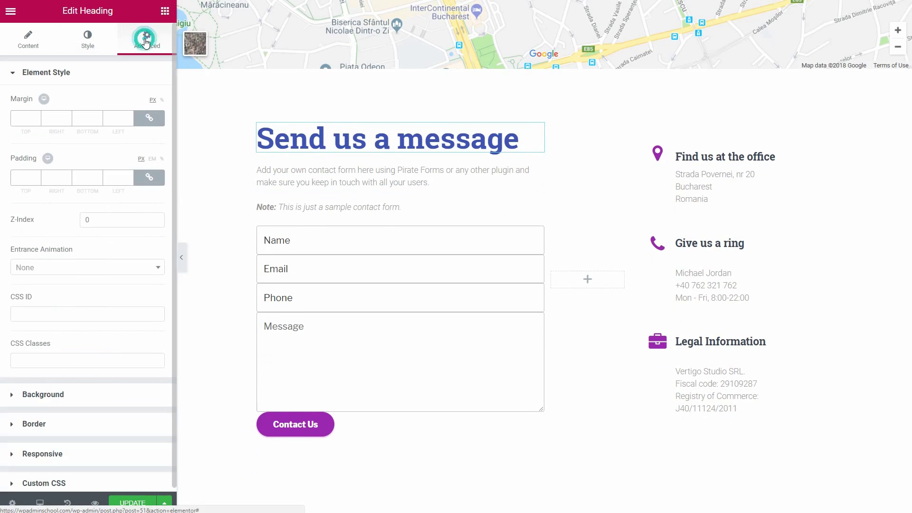
left_click(37, 116)
left_click(36, 116)
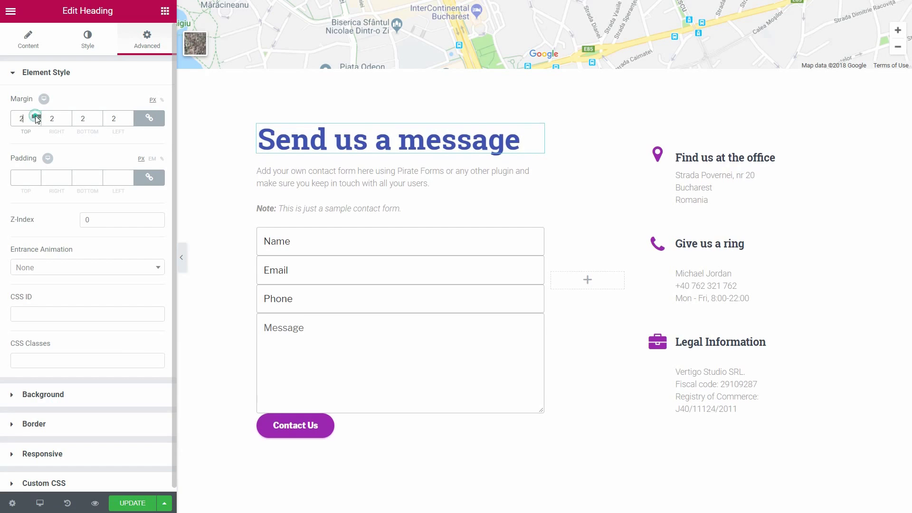
left_click(36, 176)
left_click(36, 175)
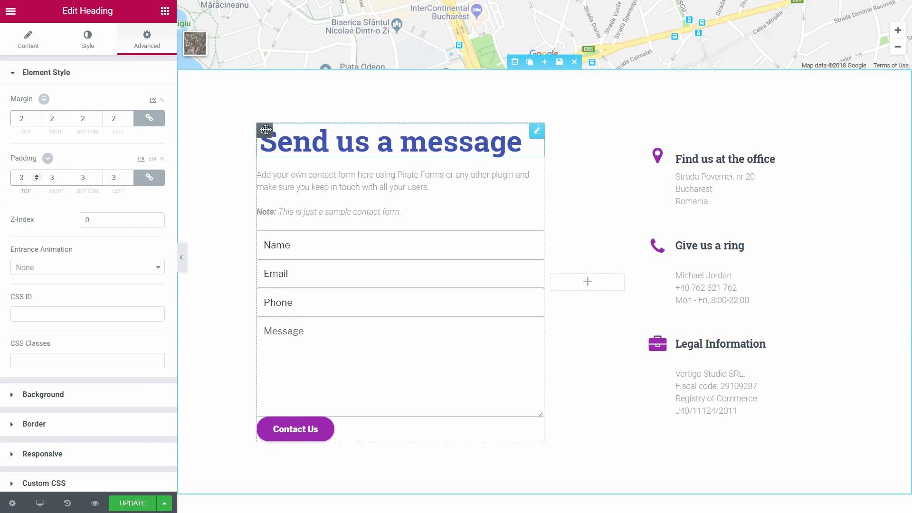
left_click_drag(265, 130, 330, 137)
Preview the Contact Us page at tablet width, then at mobile width, from Elementor's responsive mode.
left_click(40, 503)
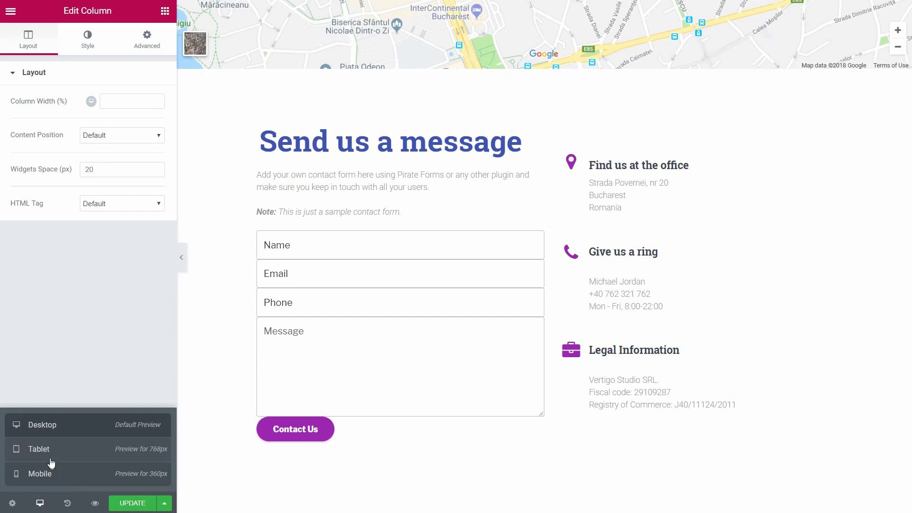
left_click(38, 449)
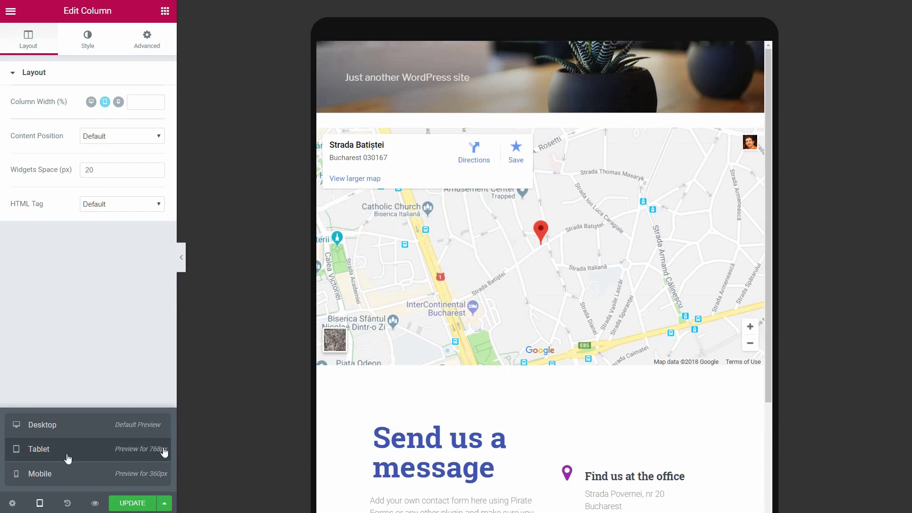
scroll(359, 424, "down", 5)
left_click(69, 473)
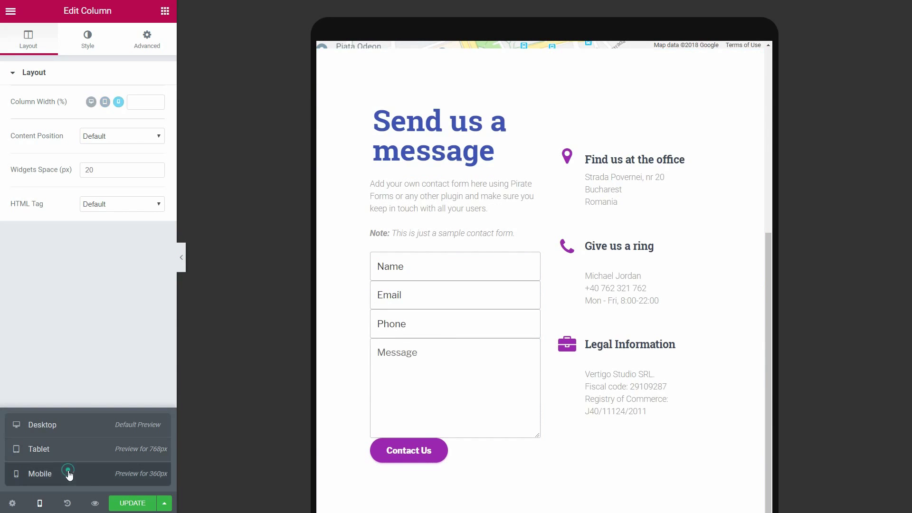